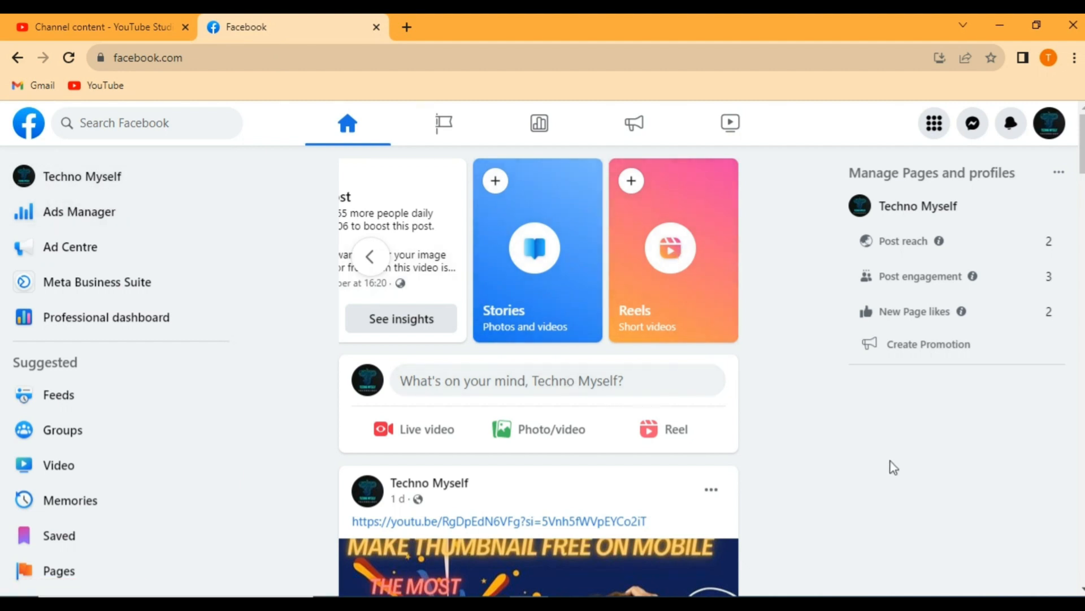
Open the Techno Myself page's own profile from the account options.
{"action": "left_click", "coordinate": [1055, 128]}
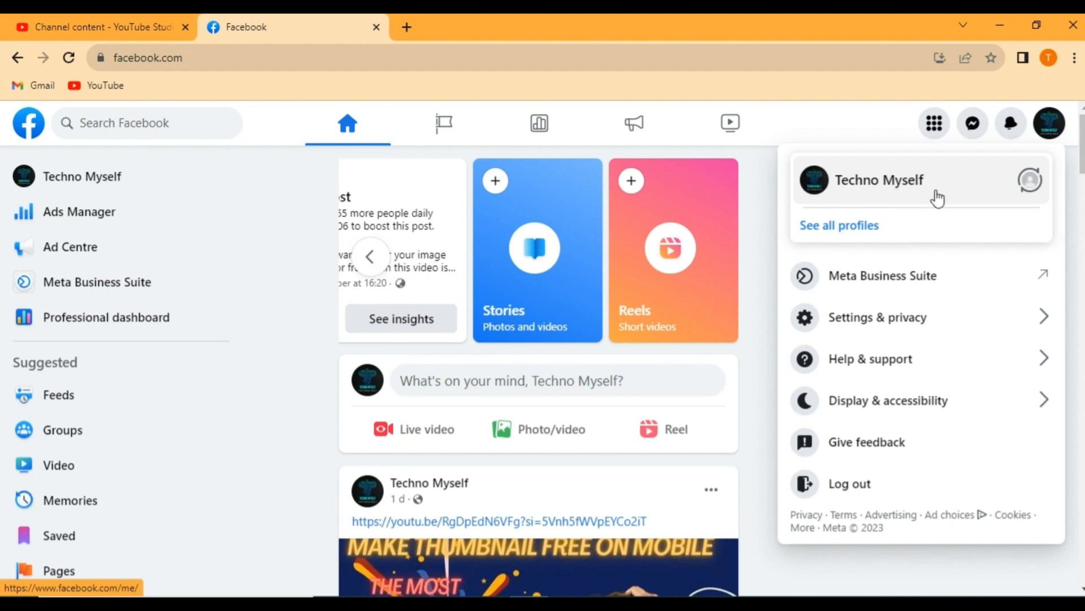
{"action": "left_click", "coordinate": [855, 195]}
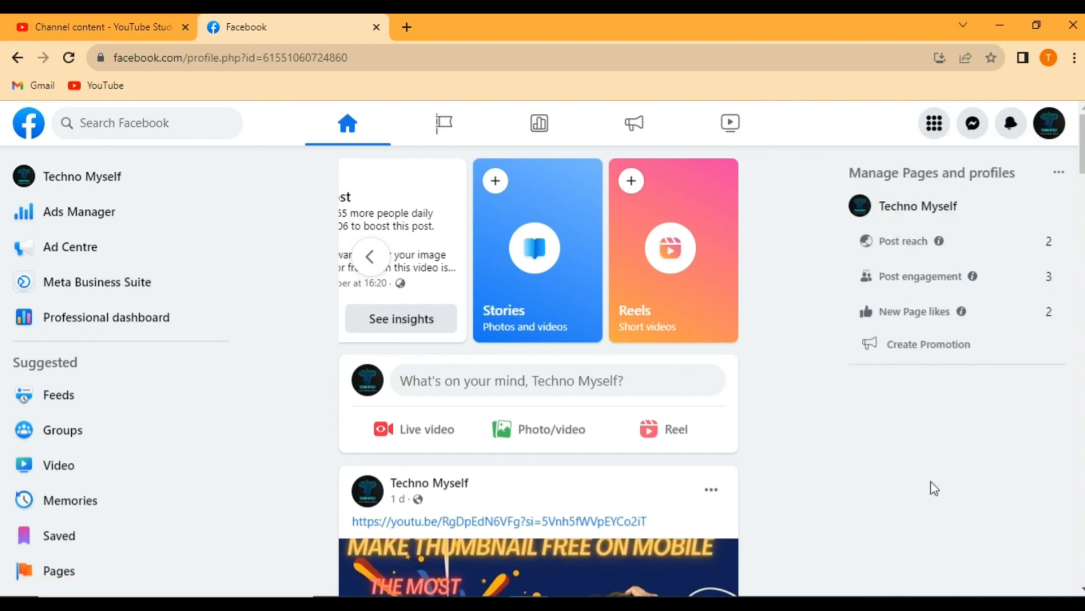
Look through the Techno Myself page's health suggestions, intro, photos and recent posts.
{"action": "scroll", "coordinate": [886, 390], "scroll_direction": "down", "scroll_amount": 4}
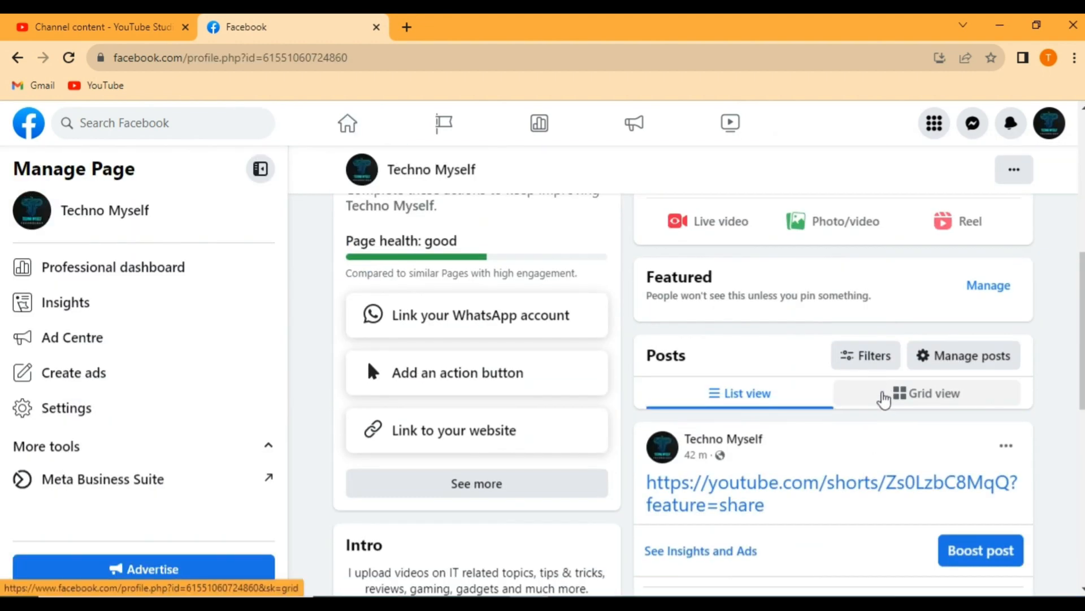
{"action": "scroll", "coordinate": [855, 418], "scroll_direction": "up", "scroll_amount": 3}
{"action": "scroll", "coordinate": [855, 417], "scroll_direction": "down", "scroll_amount": 3}
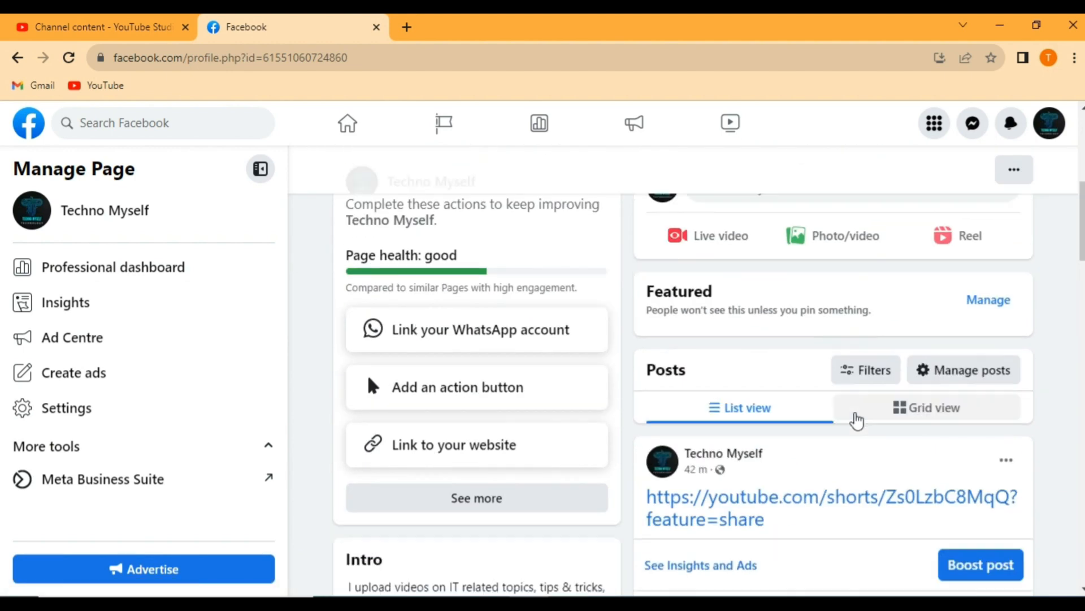
{"action": "scroll", "coordinate": [888, 425], "scroll_direction": "down", "scroll_amount": 3}
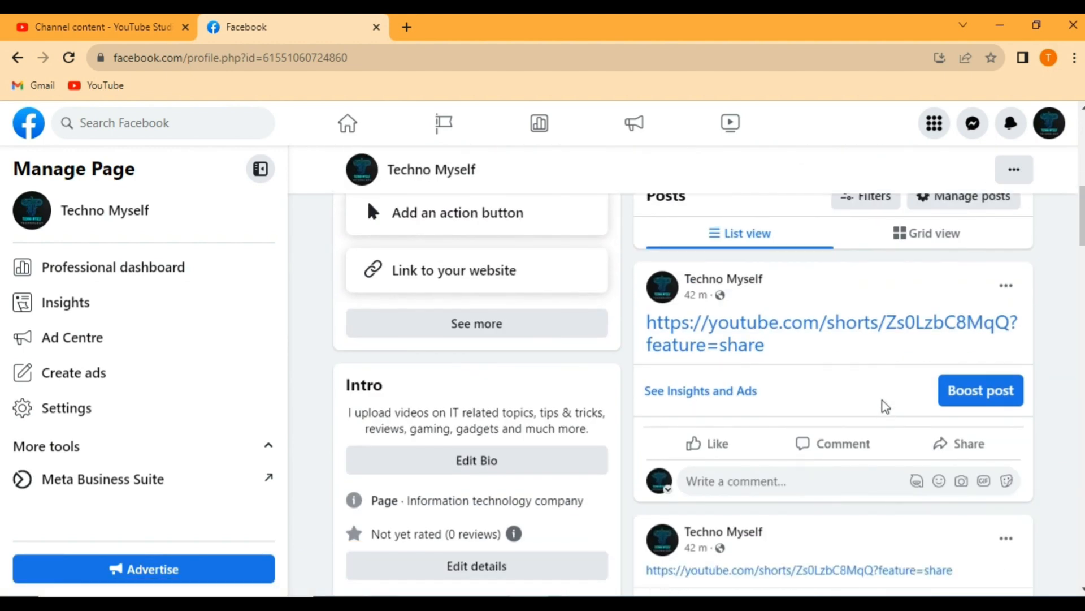
{"action": "scroll", "coordinate": [882, 399], "scroll_direction": "down", "scroll_amount": 3}
{"action": "scroll", "coordinate": [814, 387], "scroll_direction": "down", "scroll_amount": 4}
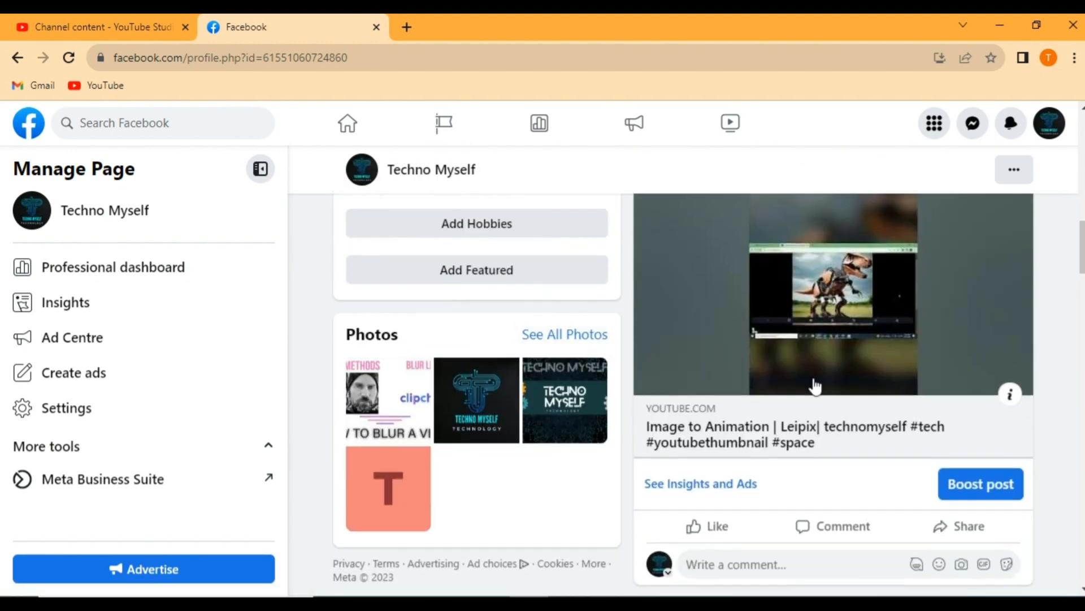
{"action": "scroll", "coordinate": [815, 387], "scroll_direction": "down", "scroll_amount": 15}
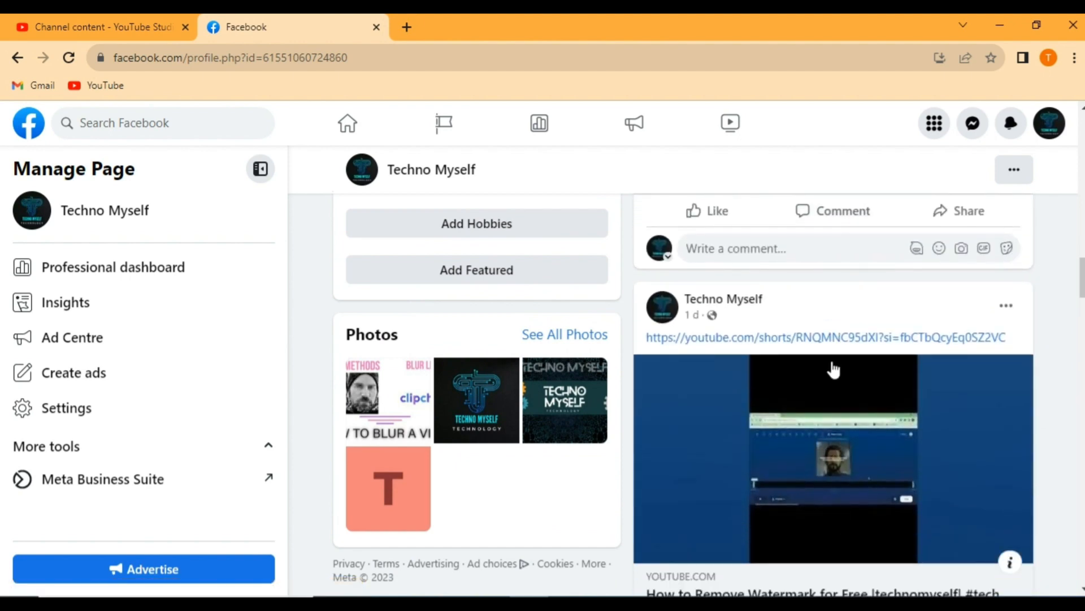
{"action": "scroll", "coordinate": [832, 369], "scroll_direction": "up", "scroll_amount": 5}
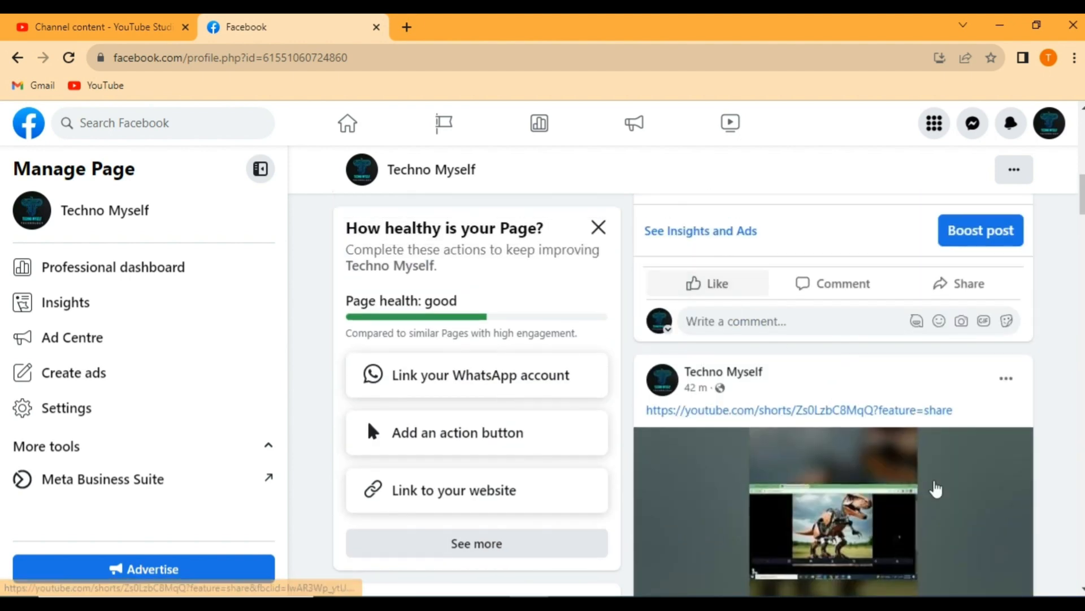
{"action": "scroll", "coordinate": [882, 429], "scroll_direction": "up", "scroll_amount": 6}
{"action": "scroll", "coordinate": [986, 419], "scroll_direction": "down", "scroll_amount": 3}
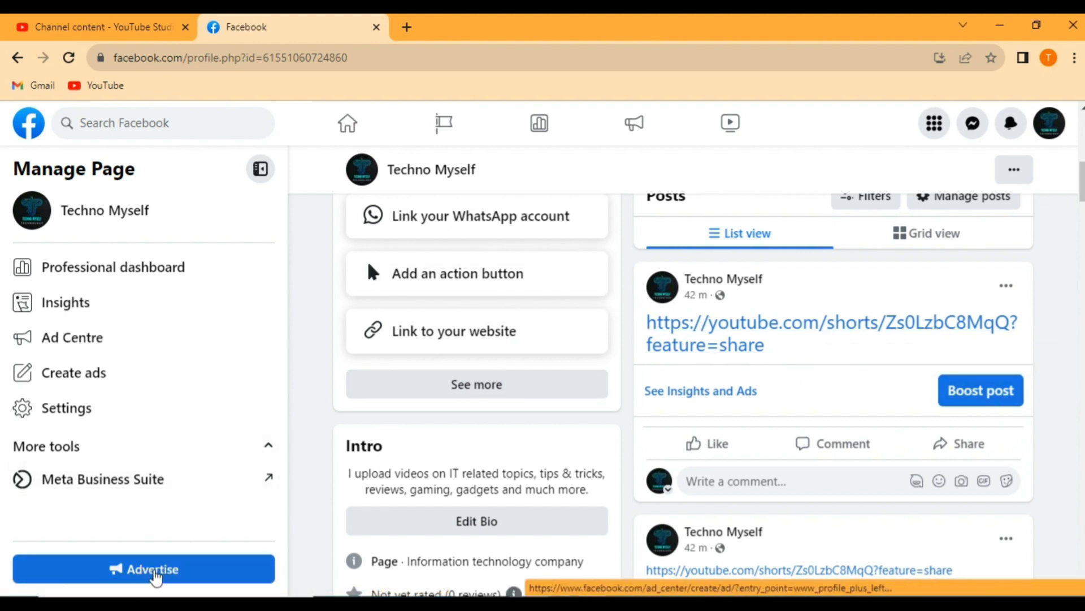
Start a new advertisement for the page with the goal "Promote your Page".
{"action": "left_click", "coordinate": [157, 576]}
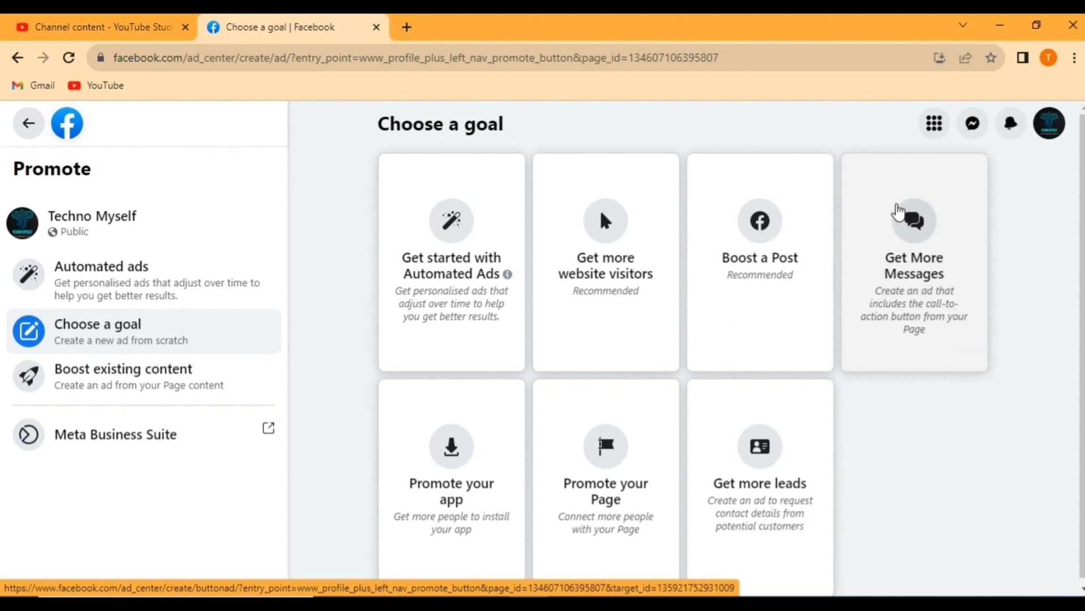
{"action": "scroll", "coordinate": [457, 461], "scroll_direction": "down", "scroll_amount": 1}
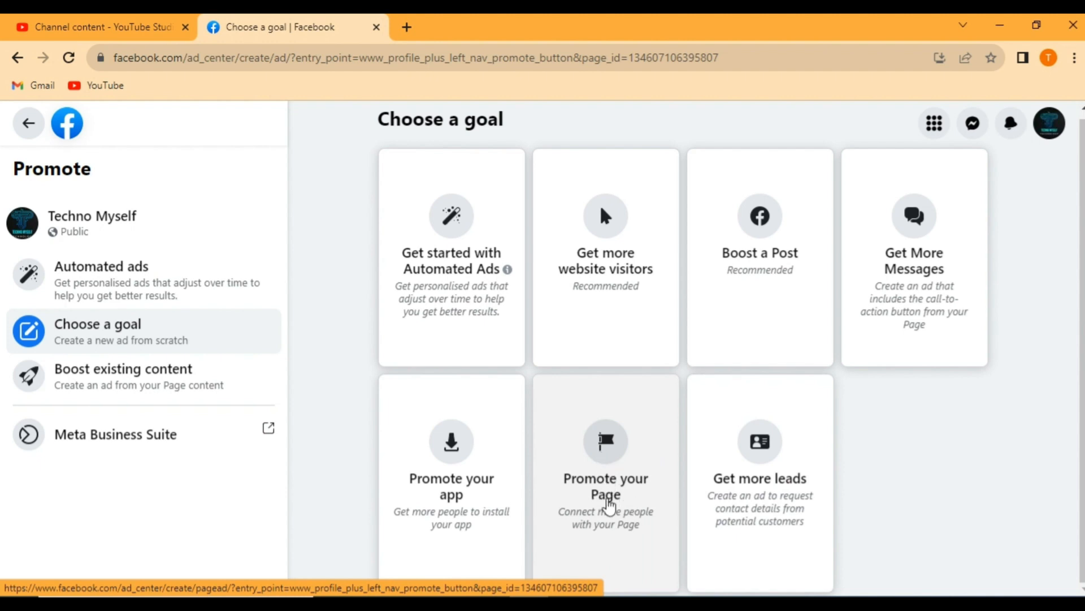
{"action": "left_click", "coordinate": [607, 448]}
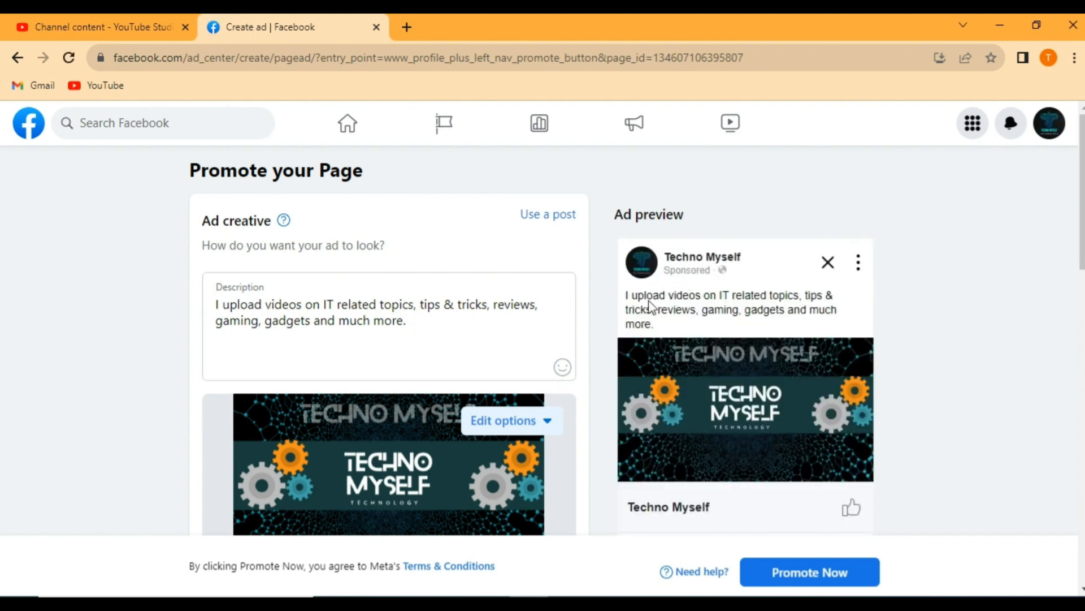
Review the ad creative and special ad category, and open the audience details for editing.
{"action": "scroll", "coordinate": [747, 344], "scroll_direction": "down", "scroll_amount": 1}
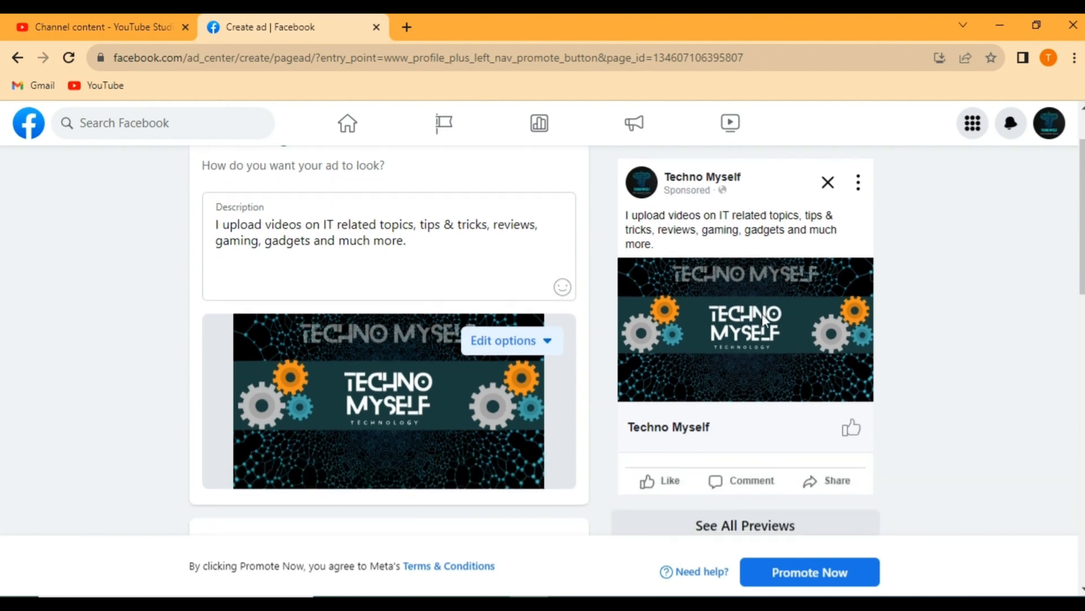
{"action": "scroll", "coordinate": [745, 291], "scroll_direction": "down", "scroll_amount": 3}
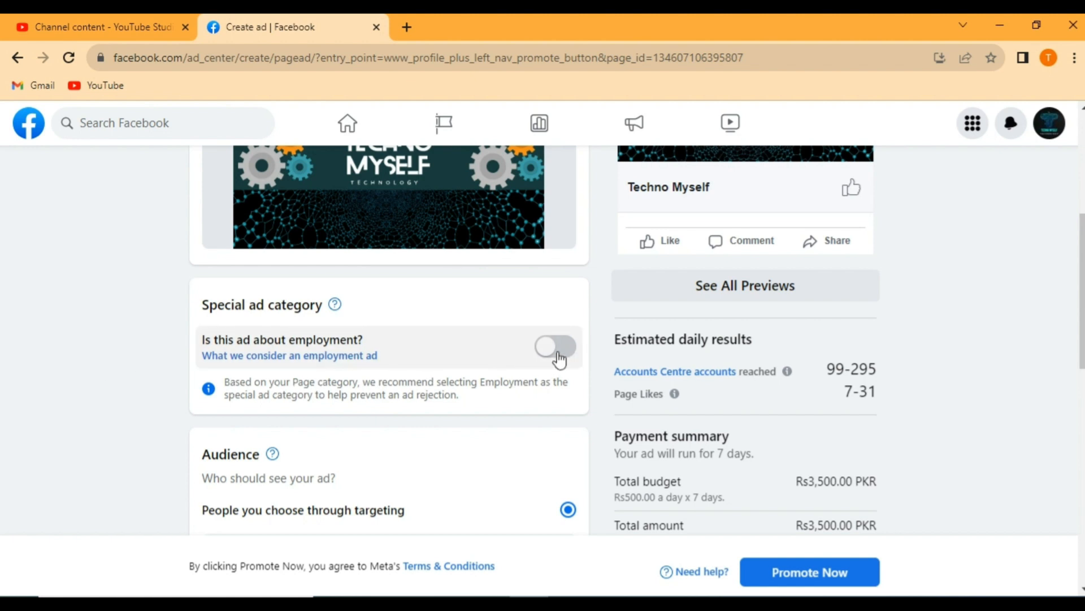
{"action": "scroll", "coordinate": [559, 358], "scroll_direction": "up", "scroll_amount": 3}
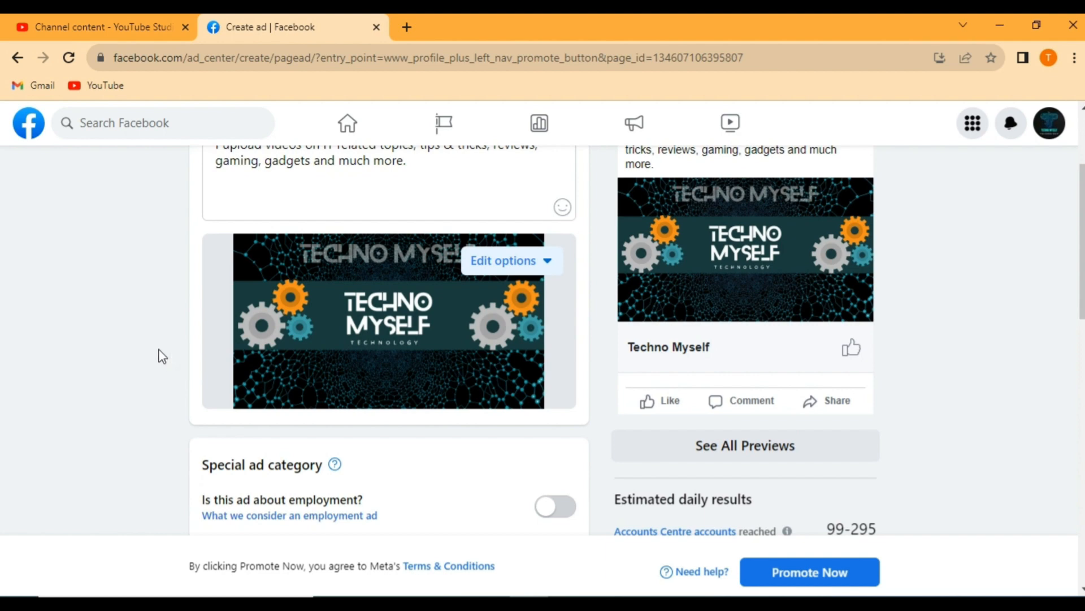
{"action": "scroll", "coordinate": [161, 358], "scroll_direction": "down", "scroll_amount": 5}
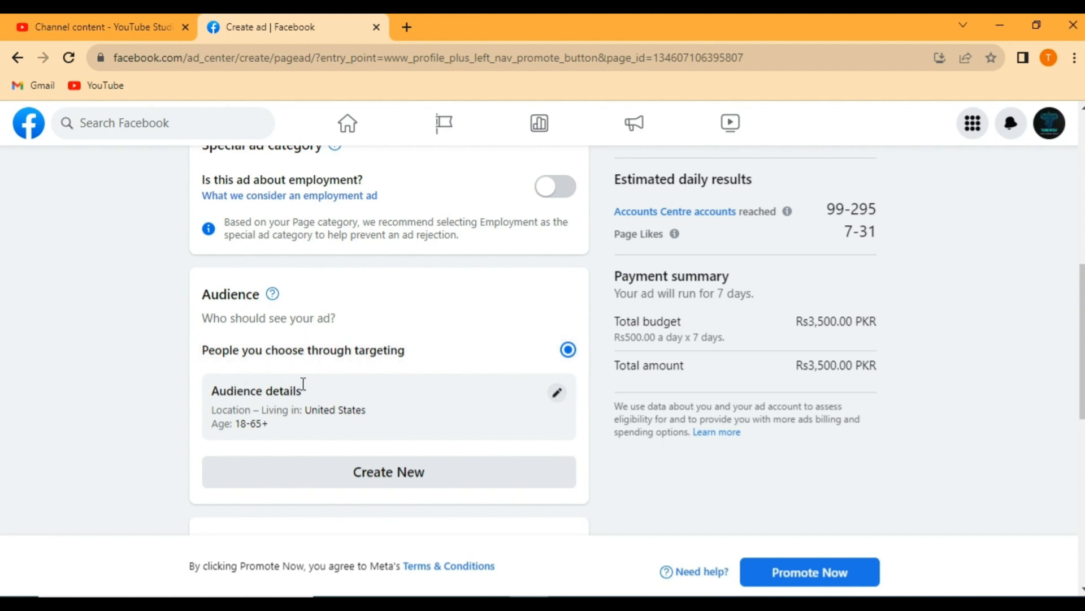
{"action": "left_click", "coordinate": [557, 394]}
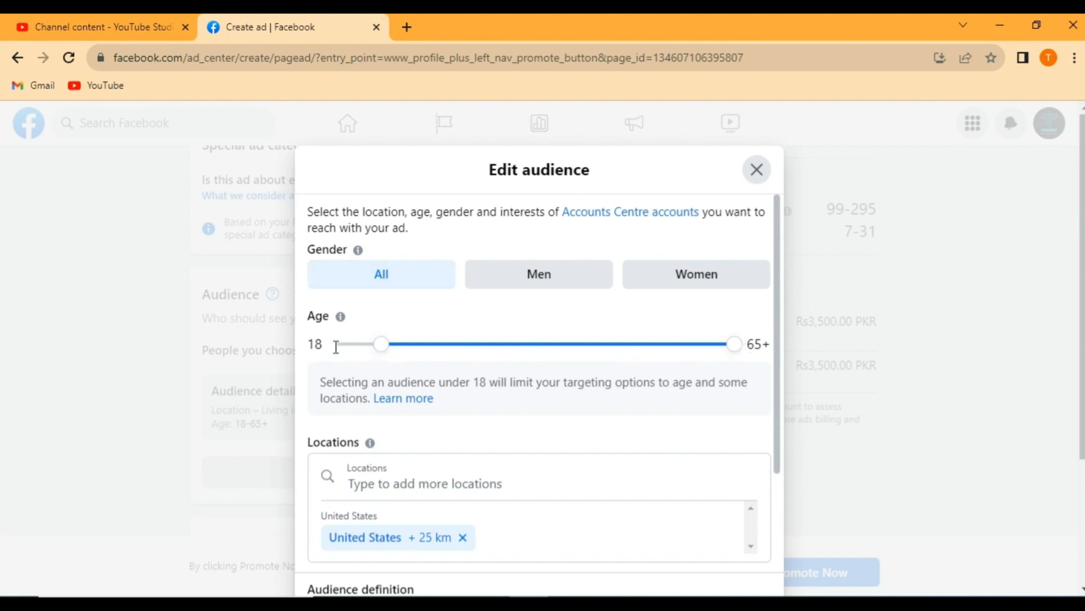
Try minimum audience ages of 13 and 19 with the maximum kept at 65+.
{"action": "left_click_drag", "start_coordinate": [381, 354], "coordinate": [332, 354]}
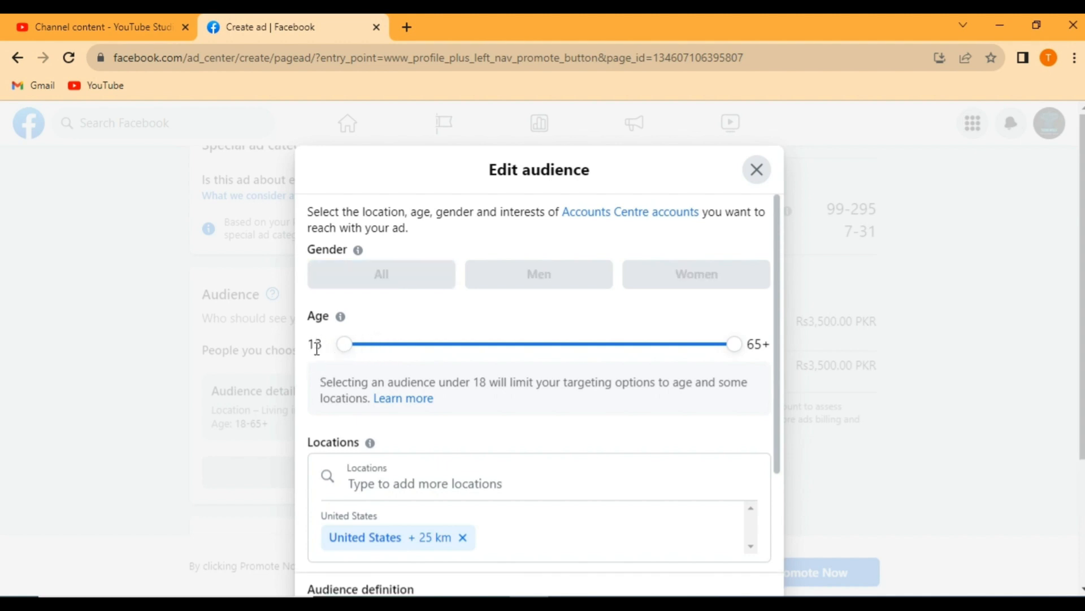
{"action": "left_click_drag", "start_coordinate": [733, 344], "coordinate": [752, 346]}
{"action": "left_click_drag", "start_coordinate": [343, 344], "coordinate": [388, 348]}
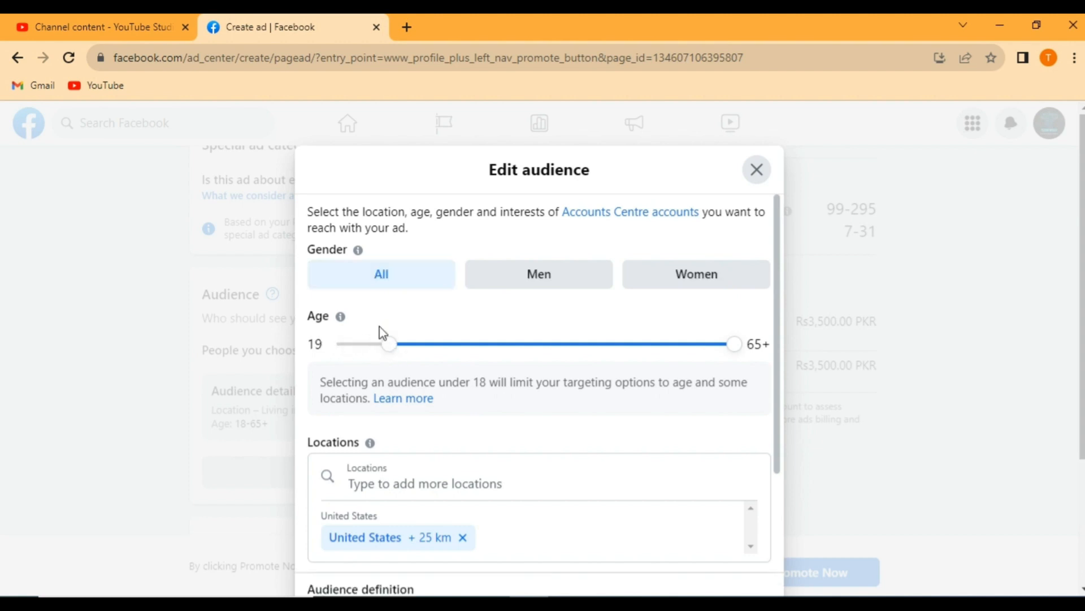
Try the gender targeting options Men and Women, and return the audience's gender to All.
{"action": "left_click", "coordinate": [531, 283]}
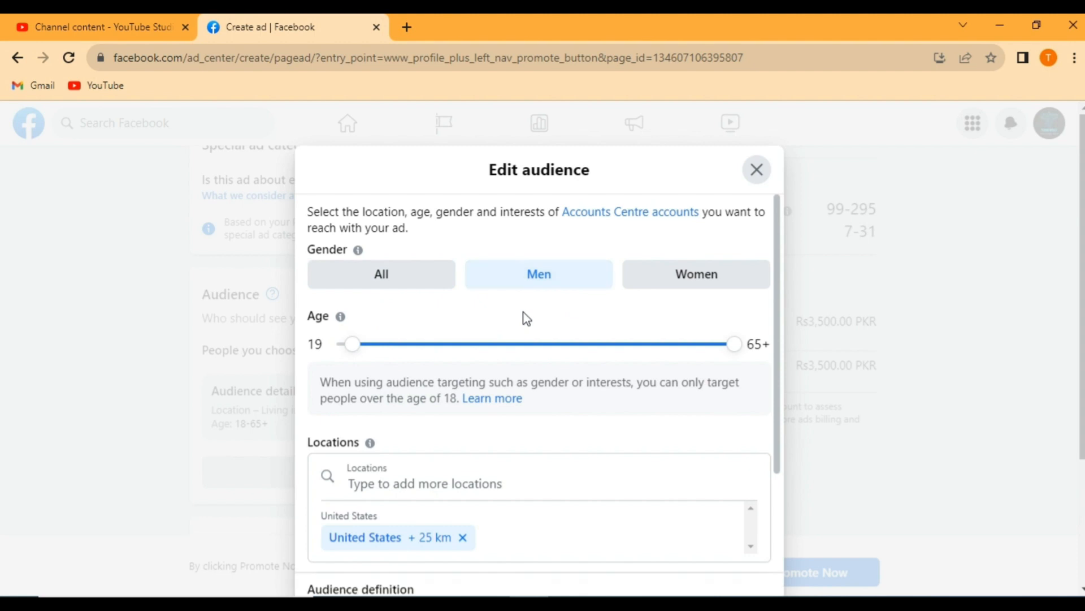
{"action": "left_click", "coordinate": [691, 276]}
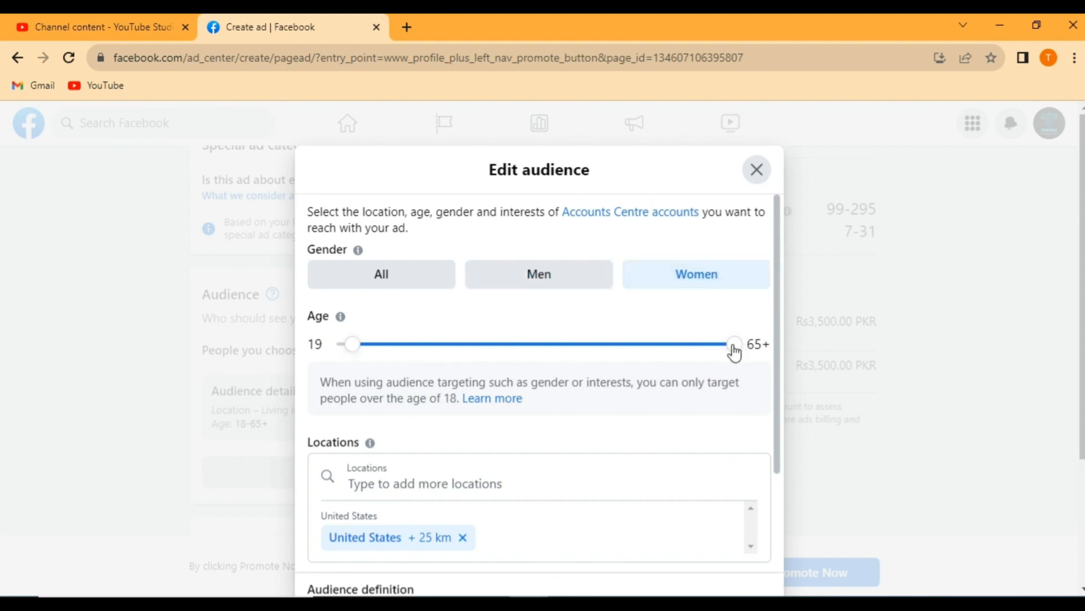
{"action": "left_click", "coordinate": [359, 277]}
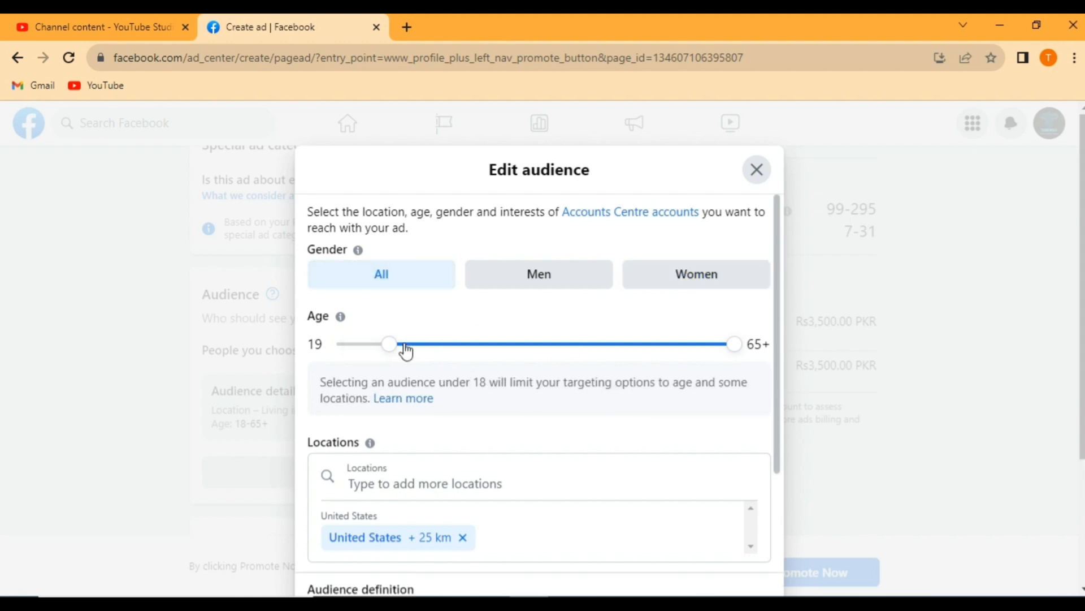
Set the audience's minimum age to 35, leaving the upper limit at 65+.
{"action": "left_click_drag", "start_coordinate": [390, 345], "coordinate": [341, 353]}
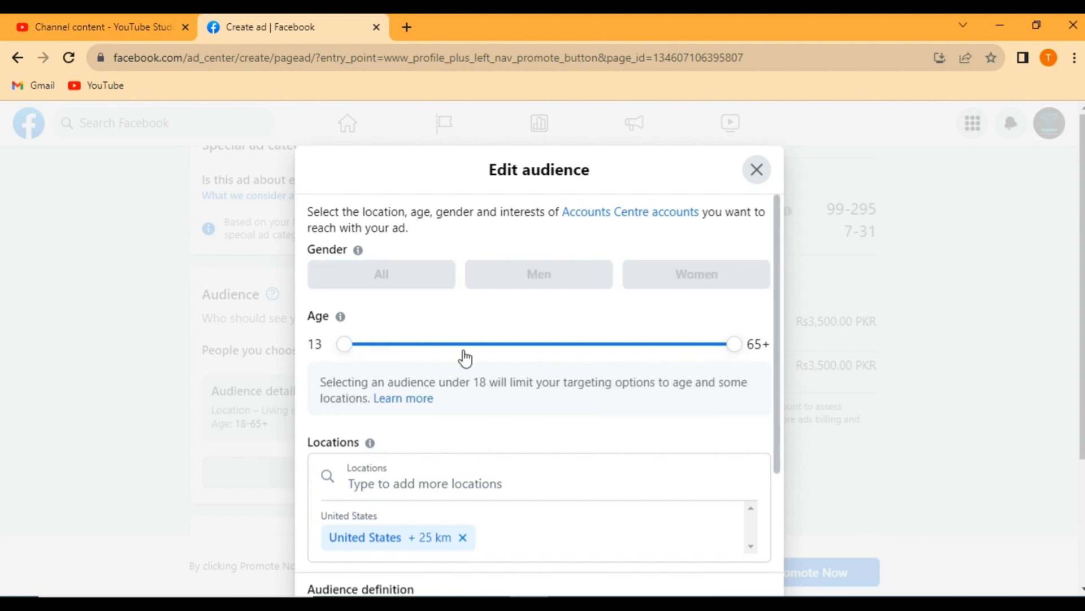
{"action": "left_click_drag", "start_coordinate": [345, 351], "coordinate": [509, 354]}
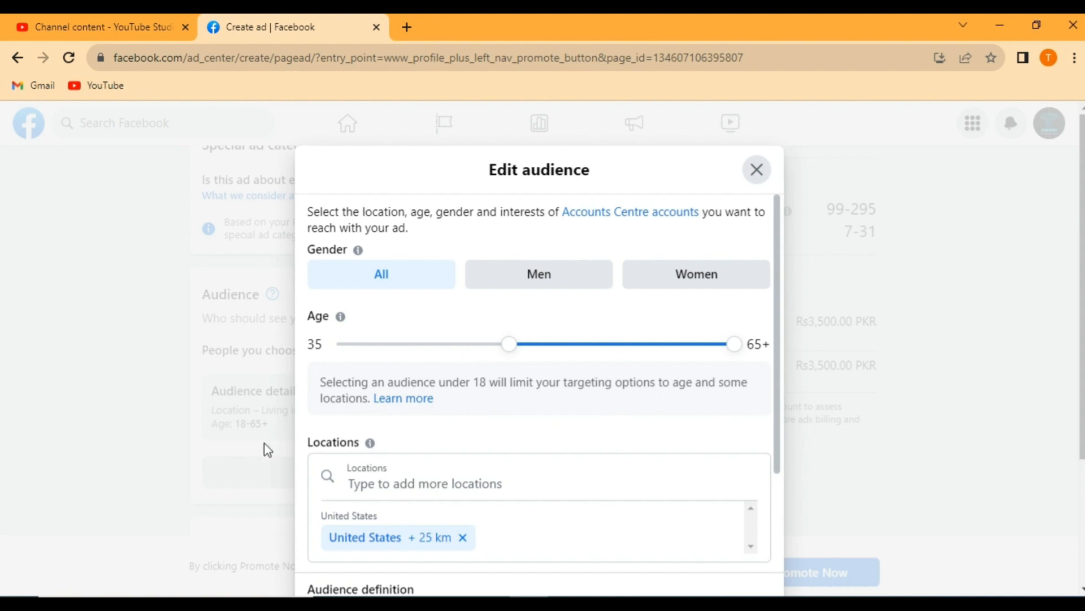
Search the audience locations for "Lahore mughal p" and add Mughal Pura Lahore as a targeted location.
{"action": "scroll", "coordinate": [517, 368], "scroll_direction": "down", "scroll_amount": 3}
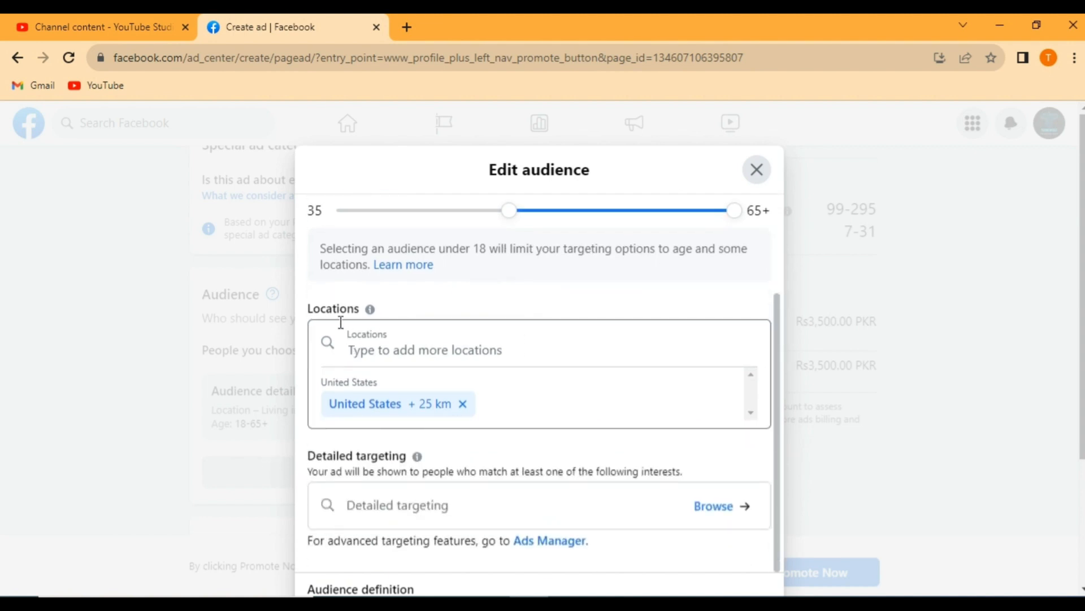
{"action": "left_click", "coordinate": [422, 352]}
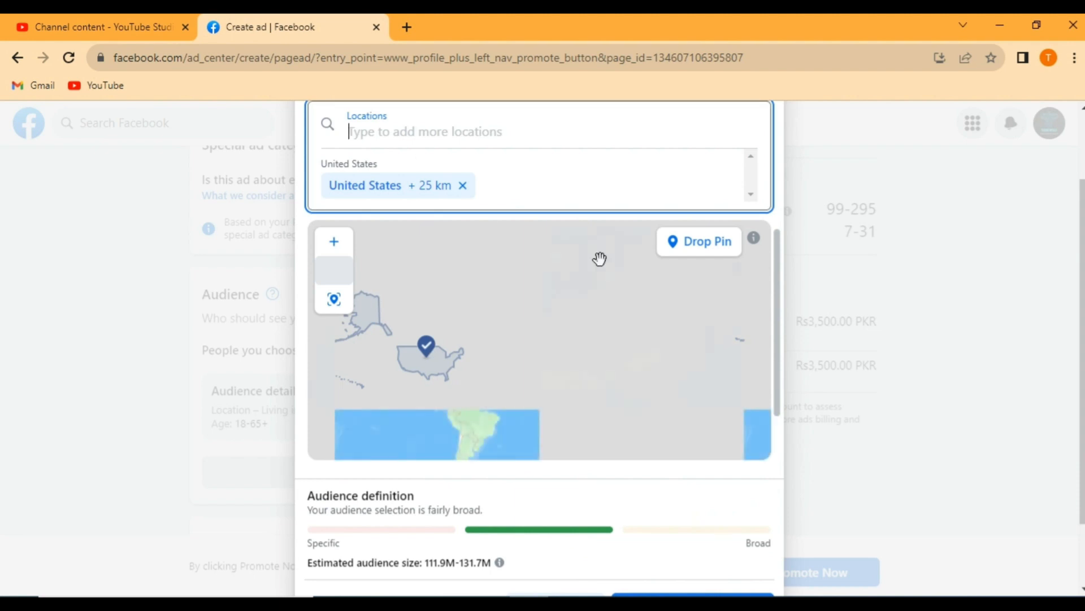
{"action": "scroll", "coordinate": [644, 357], "scroll_direction": "up", "scroll_amount": 2}
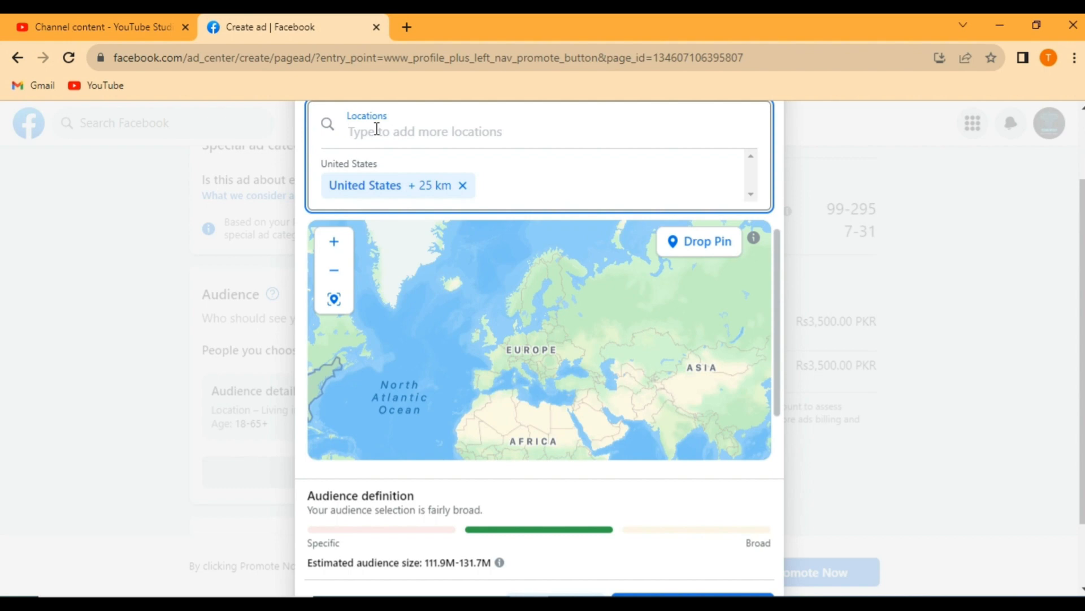
{"action": "type", "text": "Lahore"}
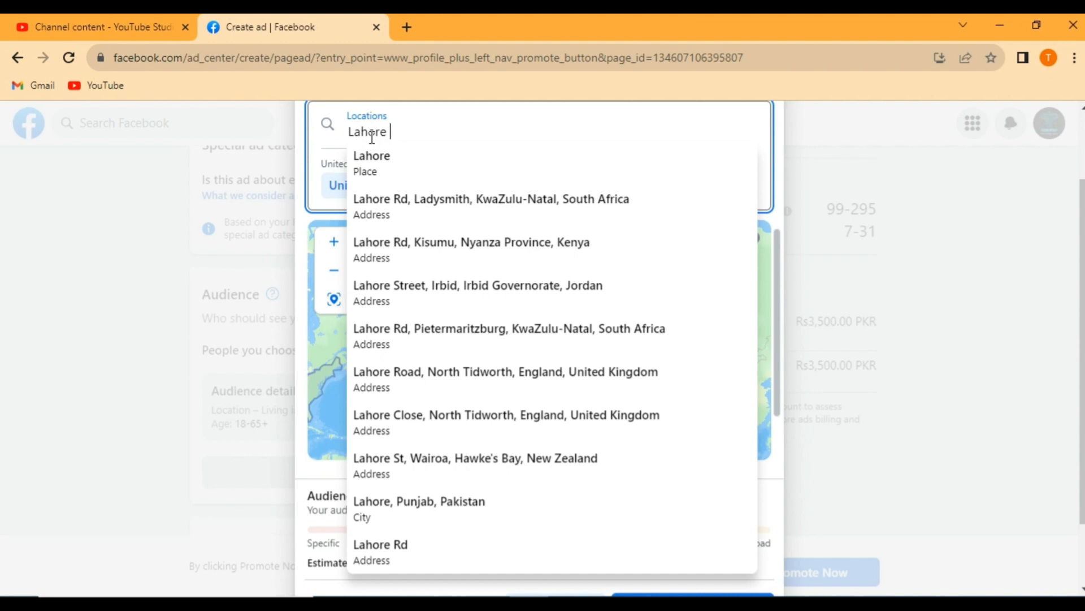
{"action": "type", "text": "mughal"}
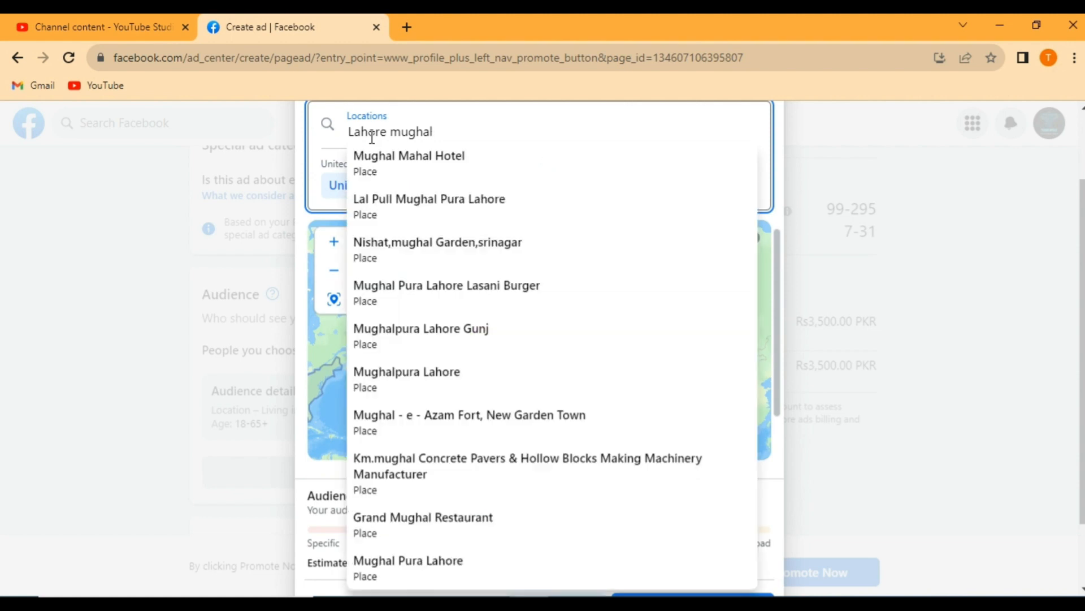
{"action": "type", "text": " p"}
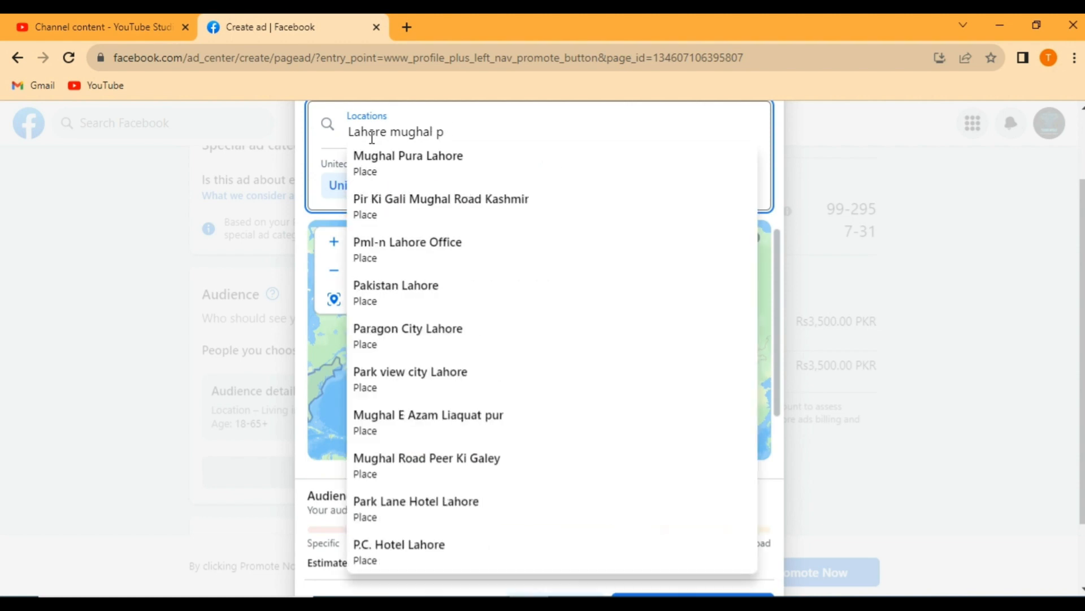
{"action": "left_click", "coordinate": [443, 171]}
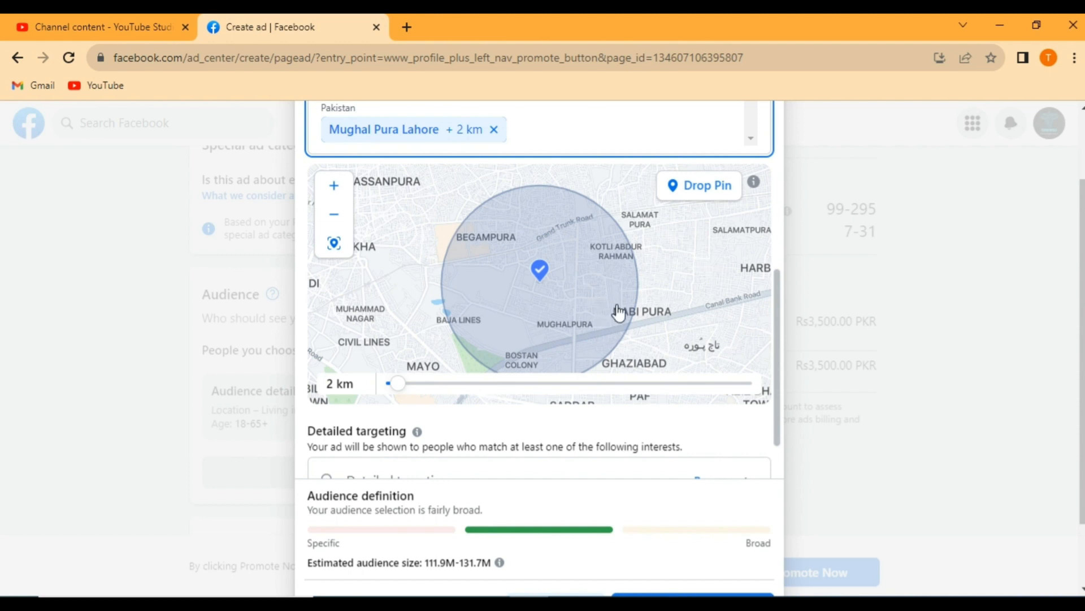
Examine the targeted area around Lahore on the map and the detailed targeting interest search.
{"action": "scroll", "coordinate": [600, 323], "scroll_direction": "down", "scroll_amount": 3}
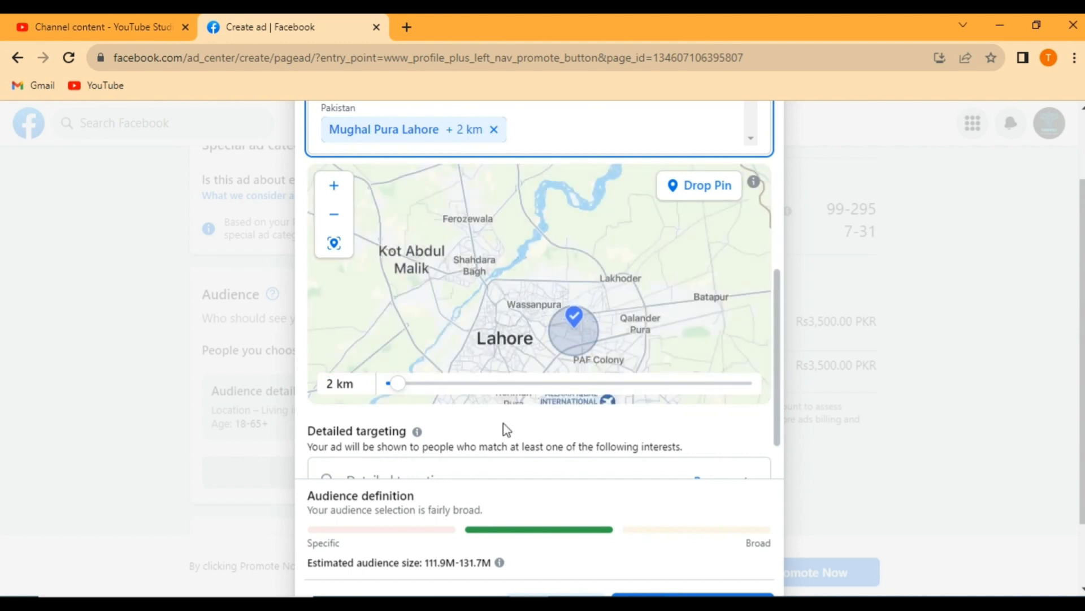
{"action": "scroll", "coordinate": [513, 400], "scroll_direction": "down", "scroll_amount": 1}
{"action": "scroll", "coordinate": [783, 393], "scroll_direction": "down", "scroll_amount": 1}
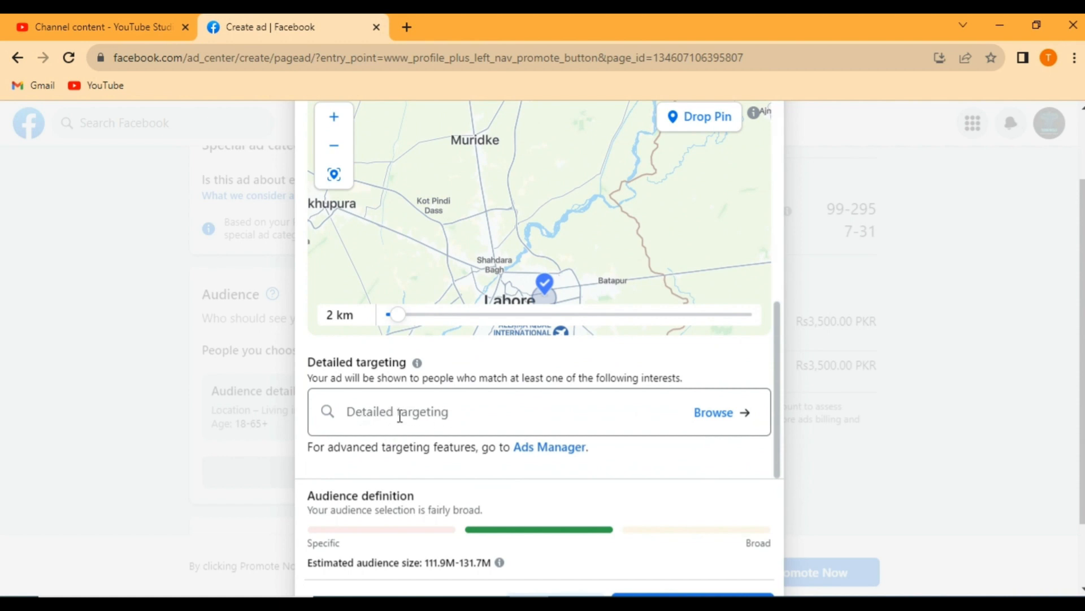
{"action": "left_click", "coordinate": [537, 426]}
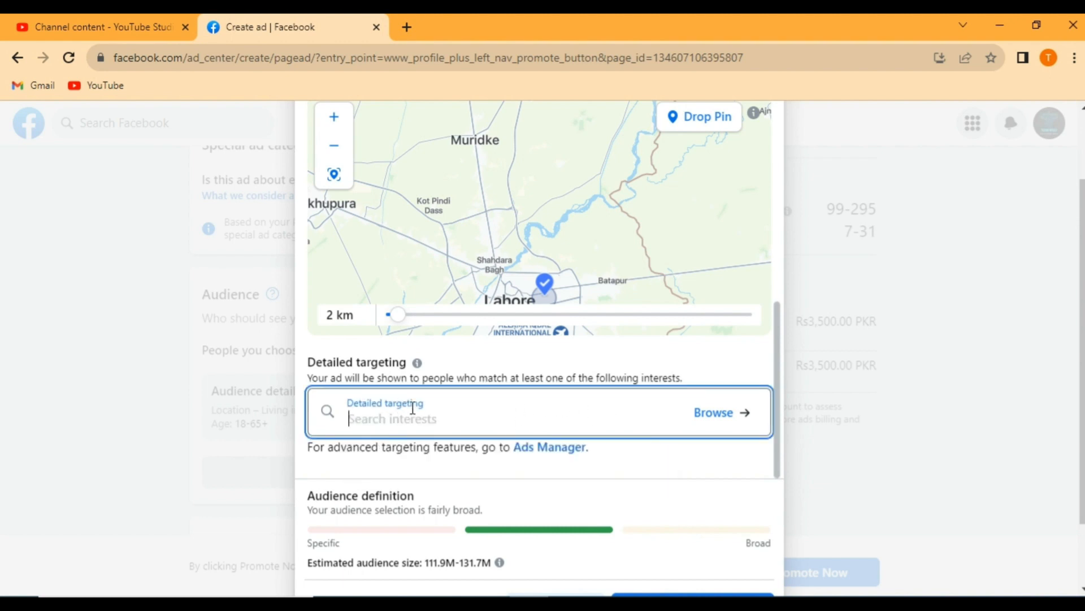
{"action": "scroll", "coordinate": [636, 322], "scroll_direction": "up", "scroll_amount": 2}
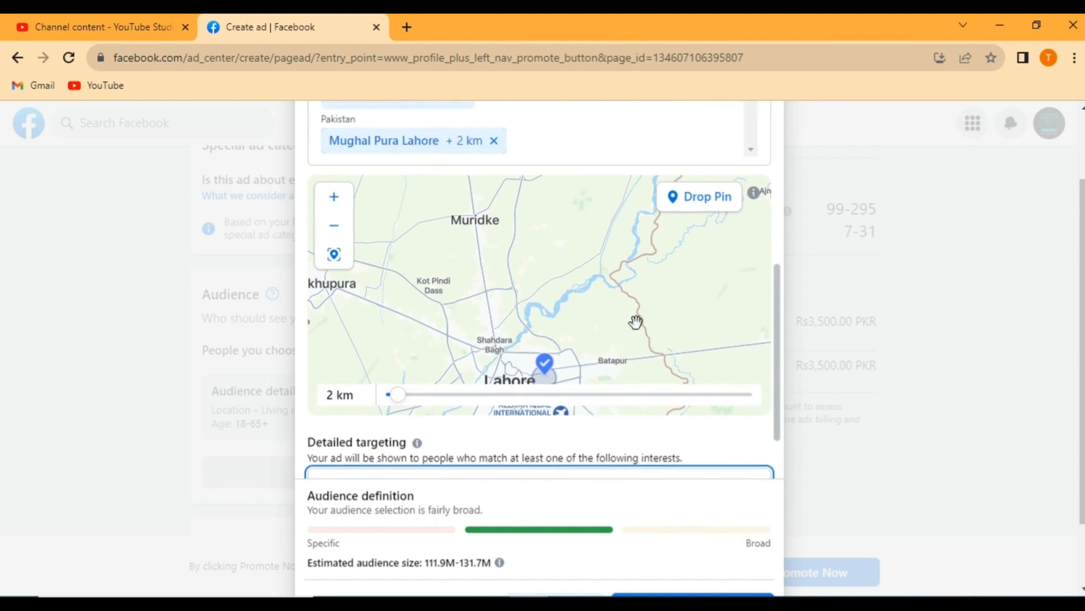
Remove United States from the audience's targeted locations.
{"action": "double_click", "coordinate": [613, 326]}
{"action": "scroll", "coordinate": [747, 317], "scroll_direction": "up", "scroll_amount": 2}
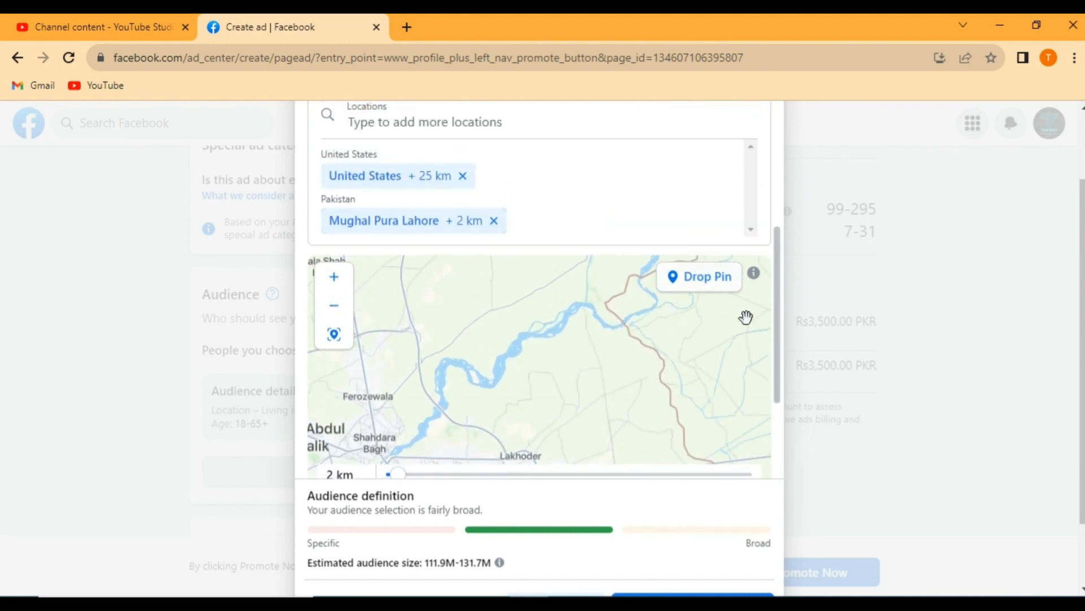
{"action": "scroll", "coordinate": [550, 194], "scroll_direction": "up", "scroll_amount": 2}
{"action": "left_click", "coordinate": [461, 253]}
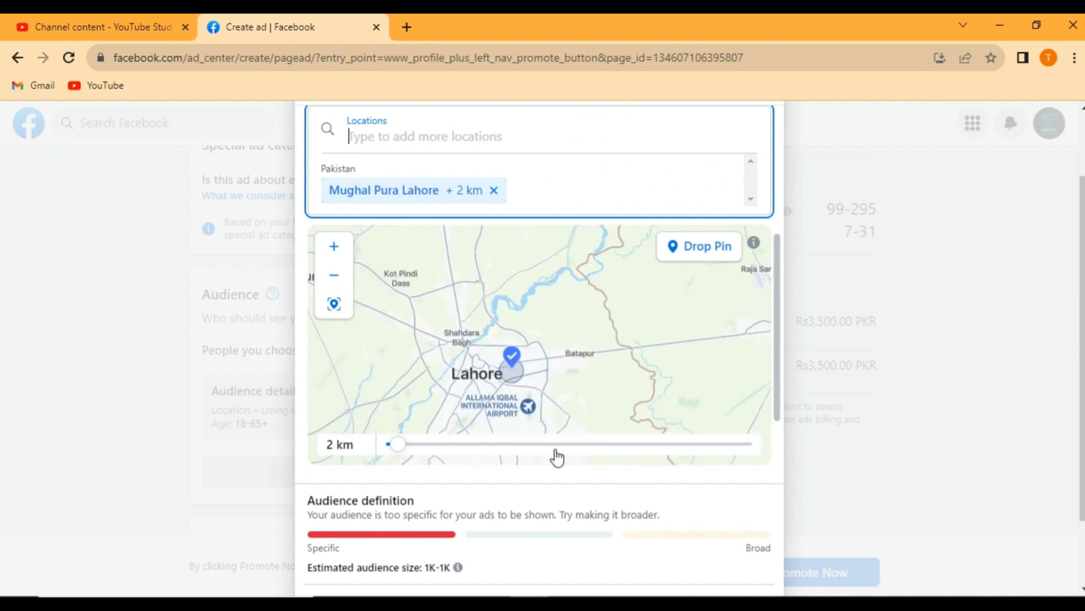
Set the audience's minimum age to 25 and its gender to Men.
{"action": "scroll", "coordinate": [557, 457], "scroll_direction": "down", "scroll_amount": 4}
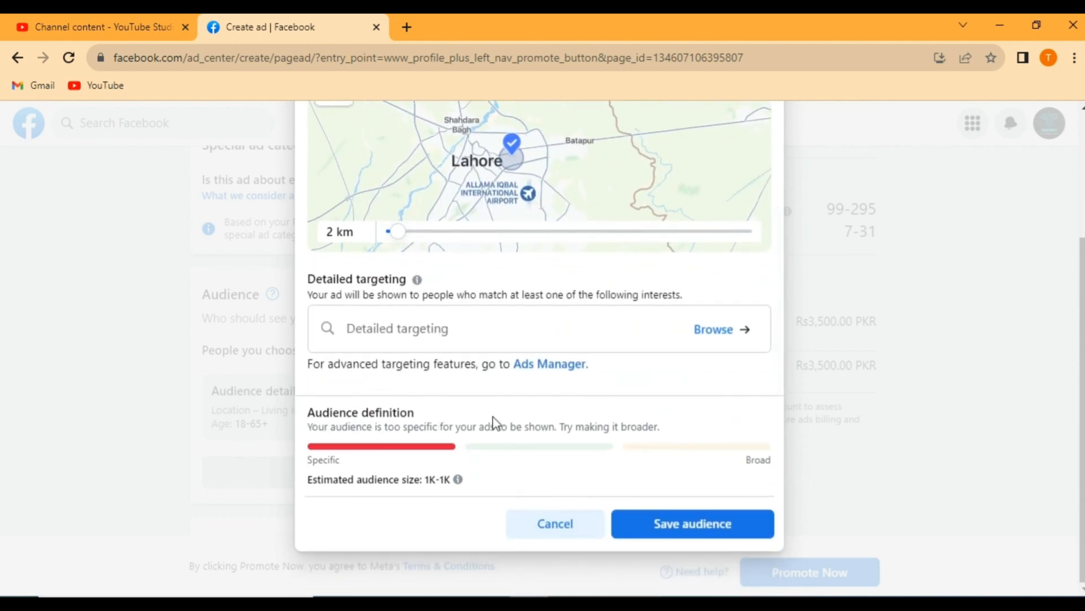
{"action": "scroll", "coordinate": [526, 436], "scroll_direction": "up", "scroll_amount": 1}
{"action": "scroll", "coordinate": [481, 478], "scroll_direction": "down", "scroll_amount": 1}
{"action": "scroll", "coordinate": [741, 477], "scroll_direction": "up", "scroll_amount": 4}
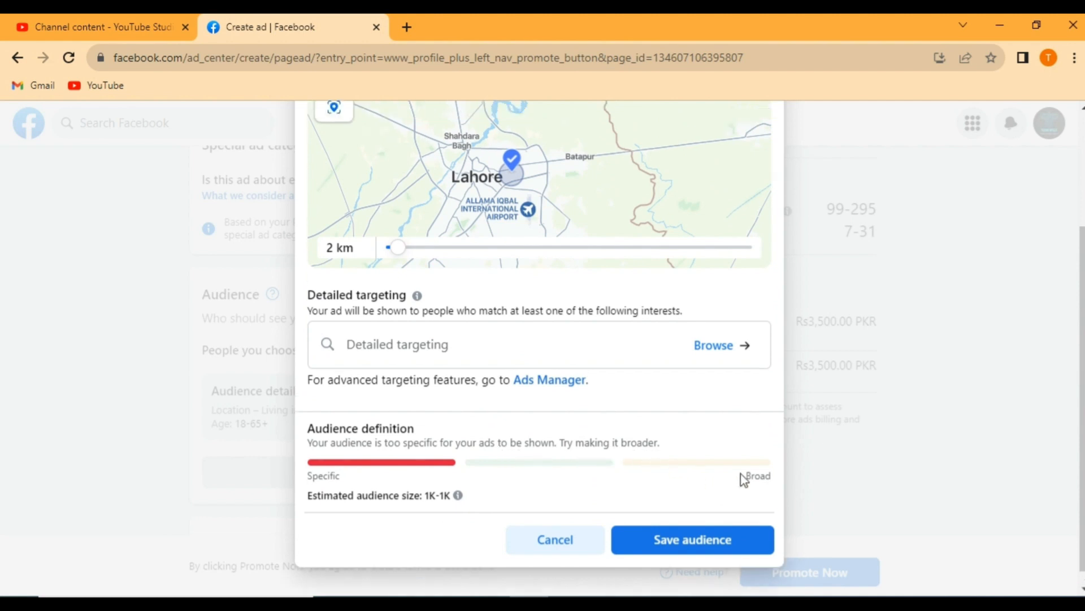
{"action": "scroll", "coordinate": [714, 450], "scroll_direction": "up", "scroll_amount": 1}
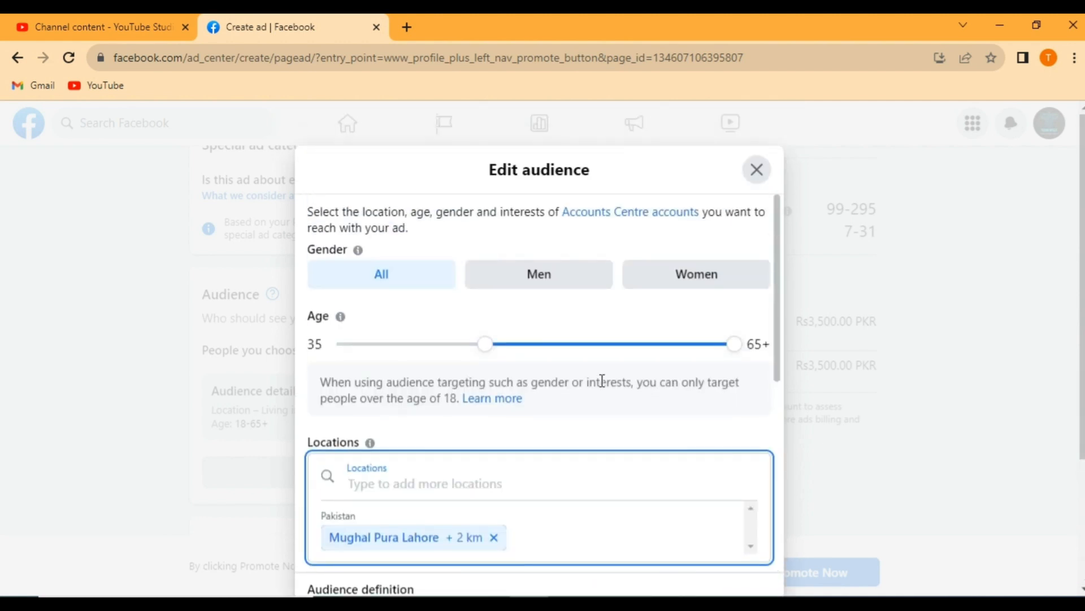
{"action": "left_click_drag", "start_coordinate": [483, 346], "coordinate": [400, 348]}
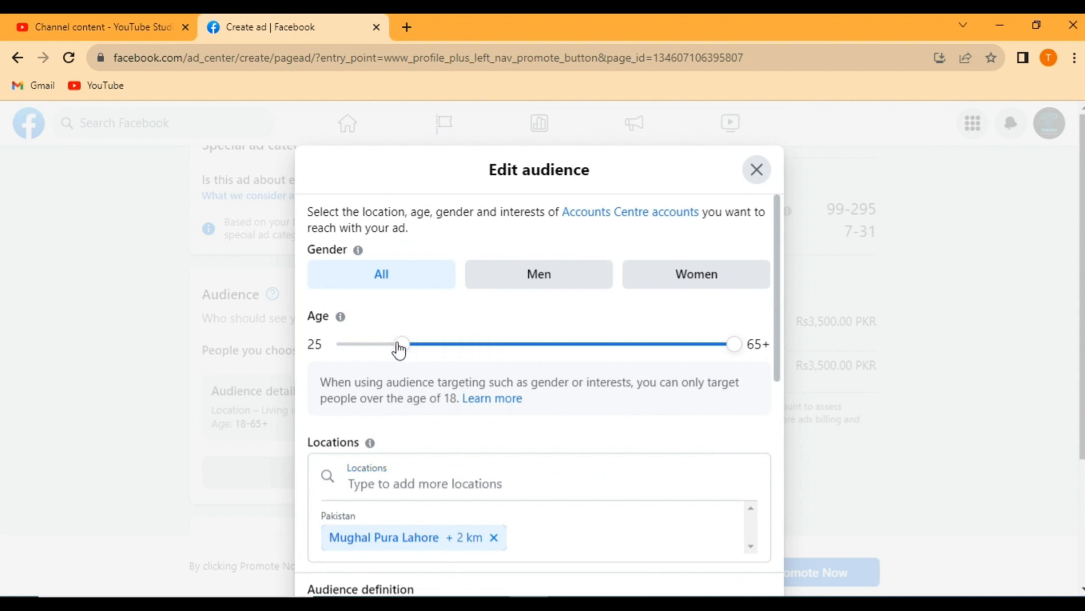
{"action": "left_click", "coordinate": [540, 287]}
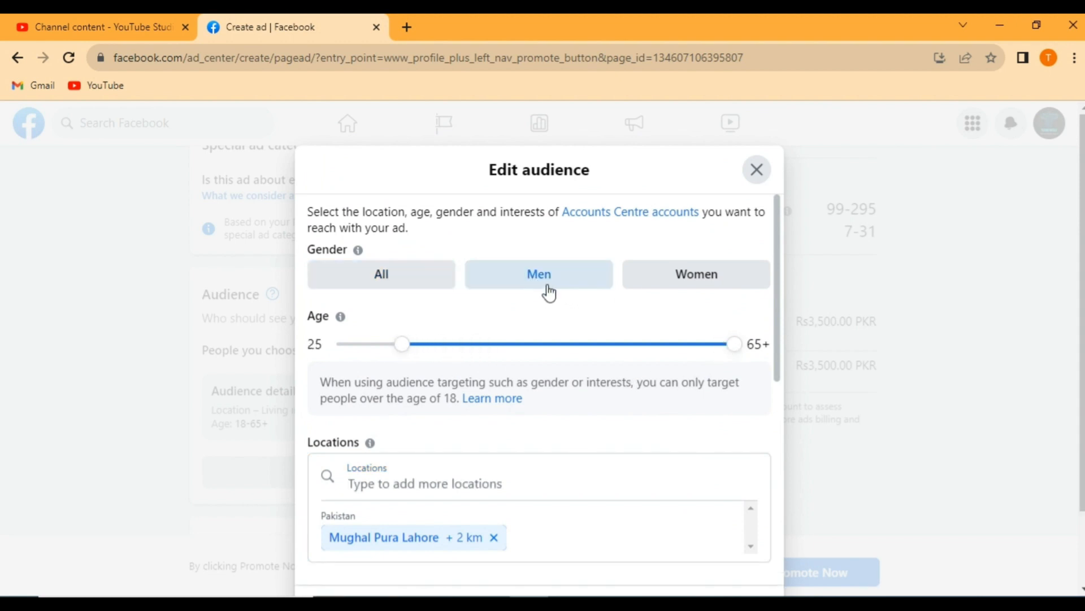
Close the audience editor without saving and confirm discarding the targeting changes.
{"action": "scroll", "coordinate": [548, 303], "scroll_direction": "down", "scroll_amount": 5}
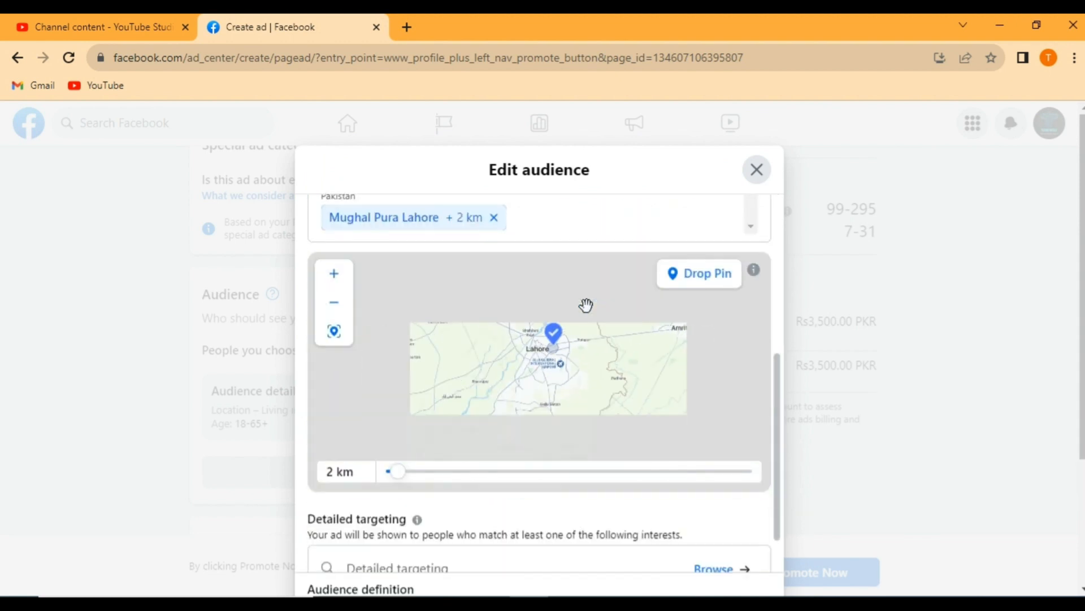
{"action": "scroll", "coordinate": [514, 520], "scroll_direction": "down", "scroll_amount": 1}
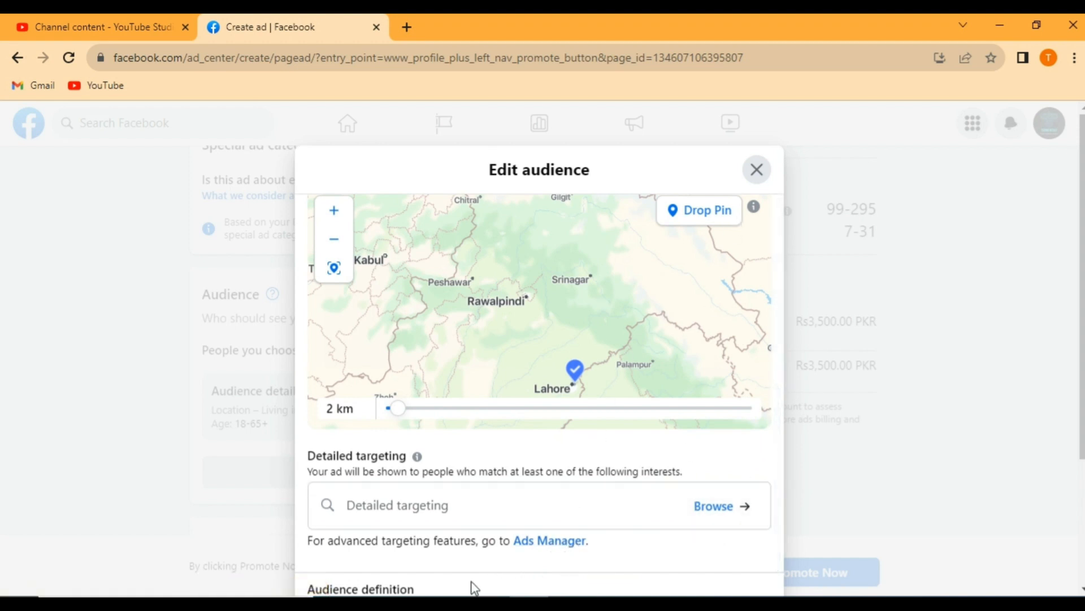
{"action": "left_click", "coordinate": [757, 170]}
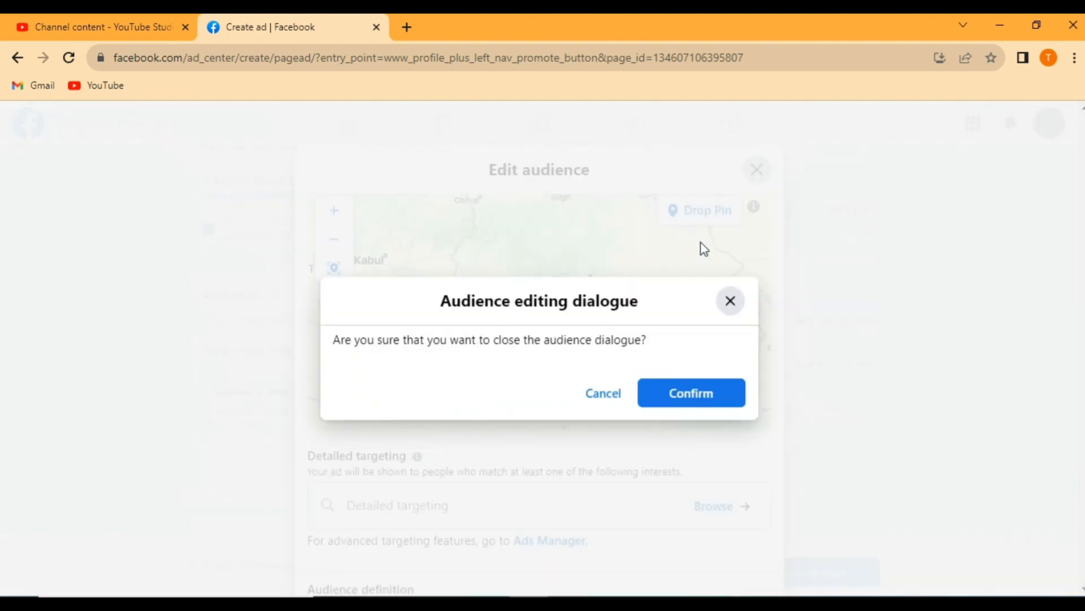
{"action": "left_click", "coordinate": [694, 395]}
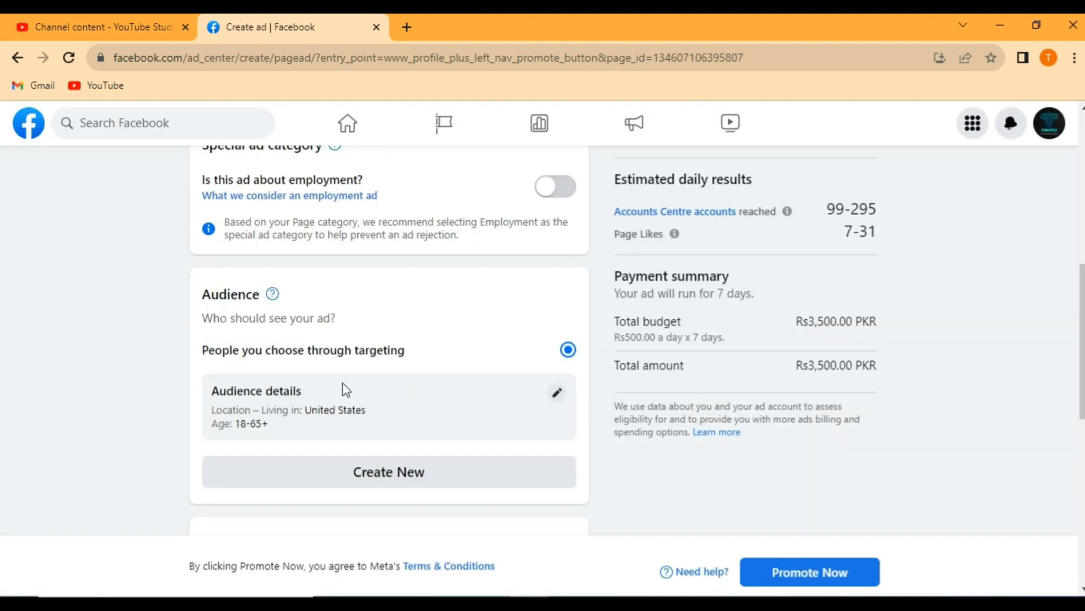
Reopen the existing audience for editing, set its gender to Men and remove the United States location.
{"action": "scroll", "coordinate": [373, 362], "scroll_direction": "up", "scroll_amount": 3}
{"action": "scroll", "coordinate": [378, 362], "scroll_direction": "down", "scroll_amount": 4}
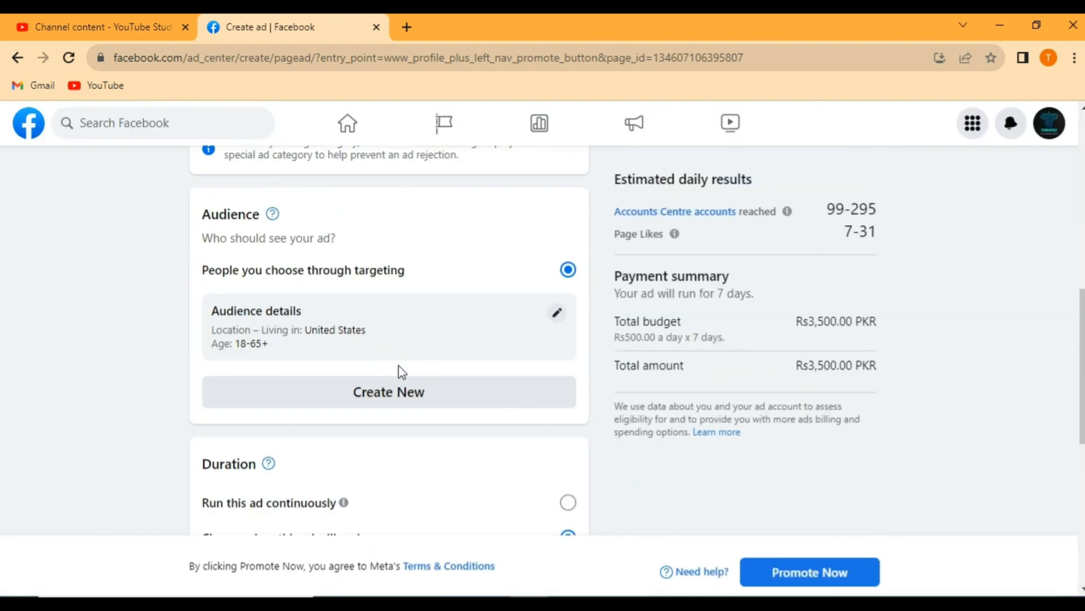
{"action": "left_click", "coordinate": [557, 312]}
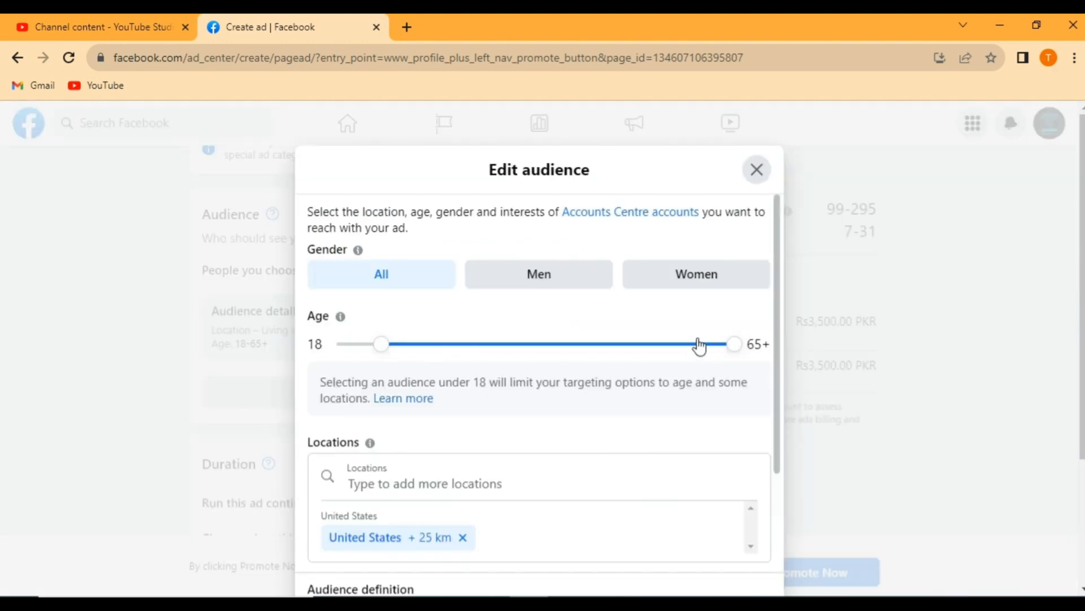
{"action": "left_click", "coordinate": [533, 282]}
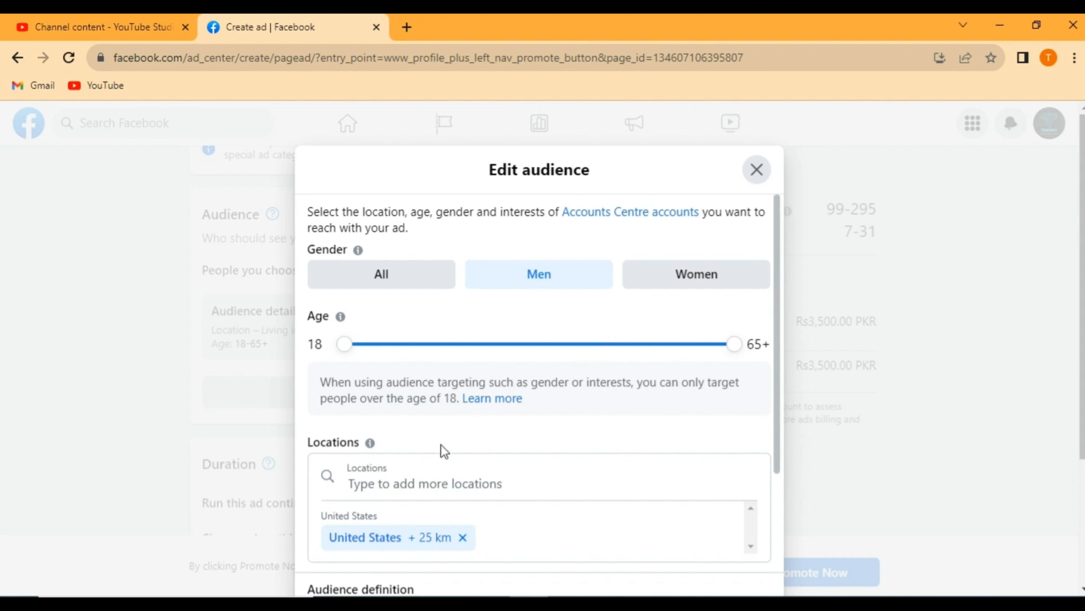
{"action": "left_click", "coordinate": [462, 537]}
Search the audience locations for "Pakistan", add the country Pakistan as a targeted location and save the audience.
{"action": "scroll", "coordinate": [443, 429], "scroll_direction": "down", "scroll_amount": 1}
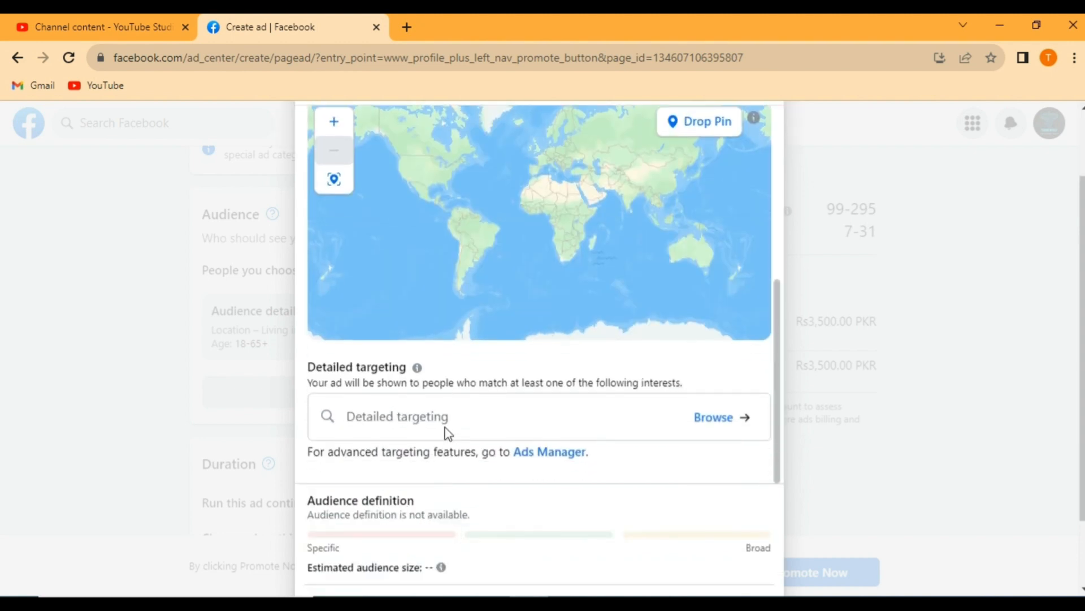
{"action": "left_click", "coordinate": [400, 417]}
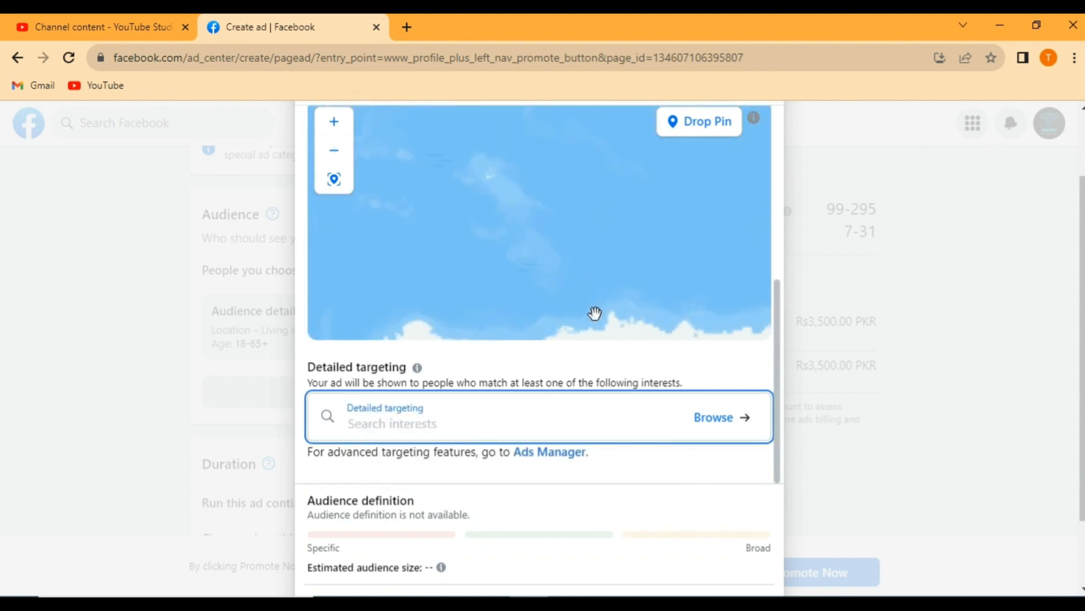
{"action": "scroll", "coordinate": [777, 323], "scroll_direction": "up", "scroll_amount": 3}
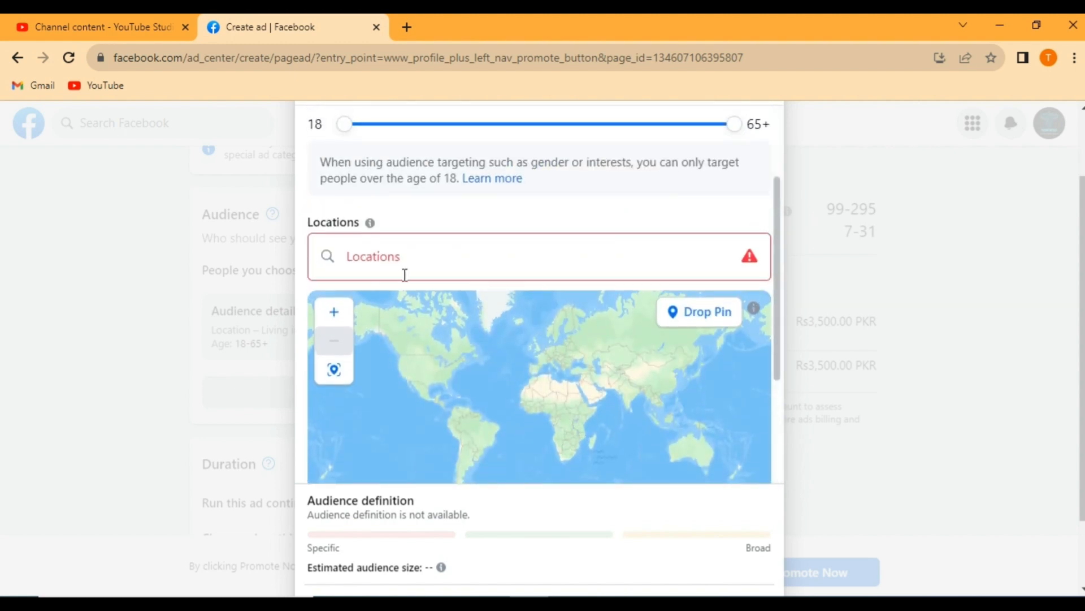
{"action": "left_click", "coordinate": [405, 271]}
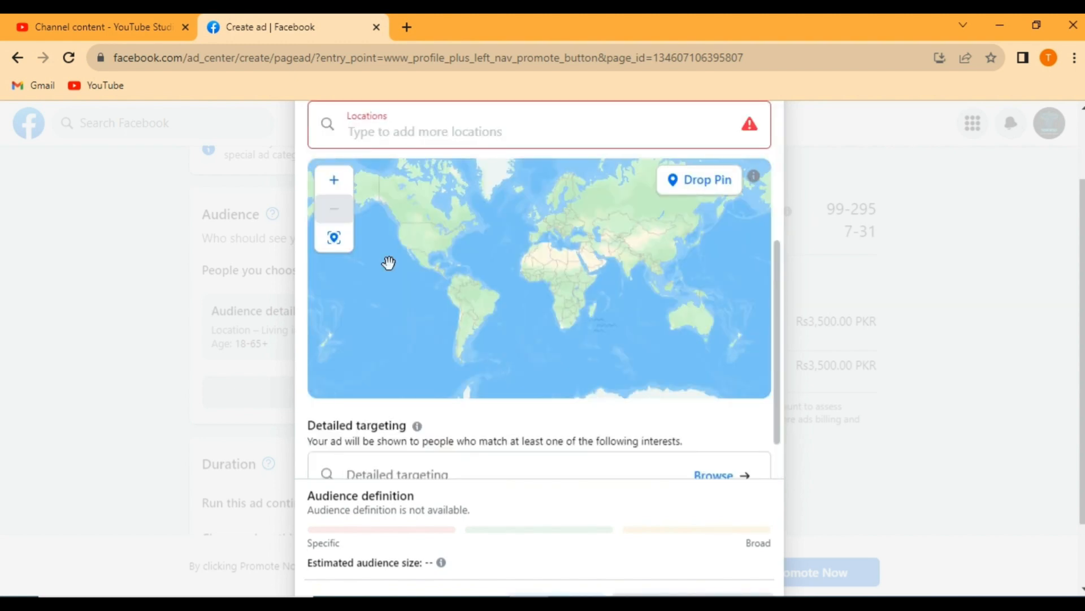
{"action": "type", "text": "Pa"}
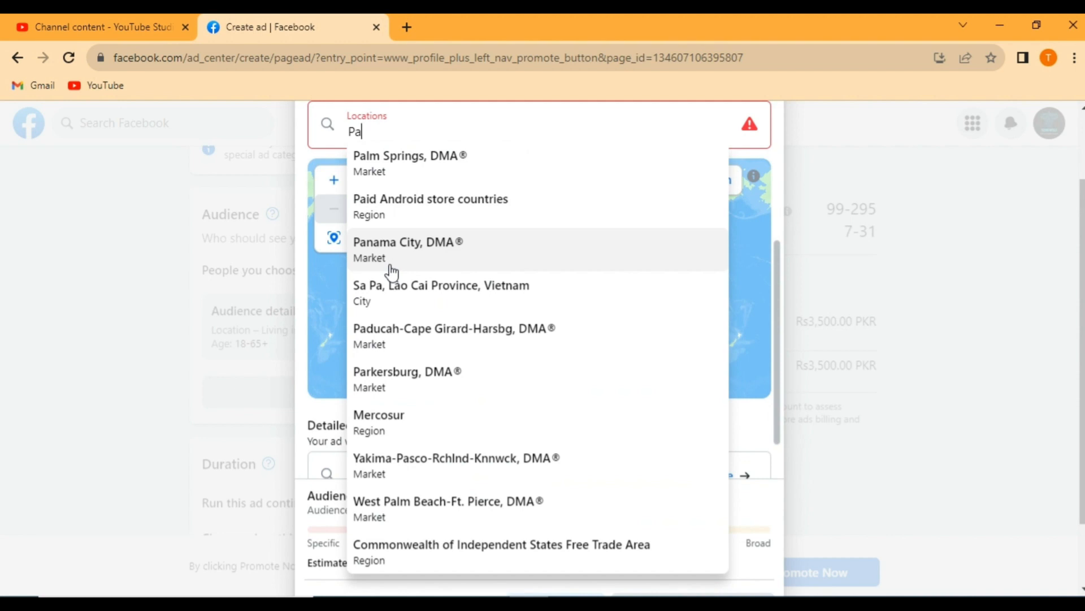
{"action": "type", "text": "kistan"}
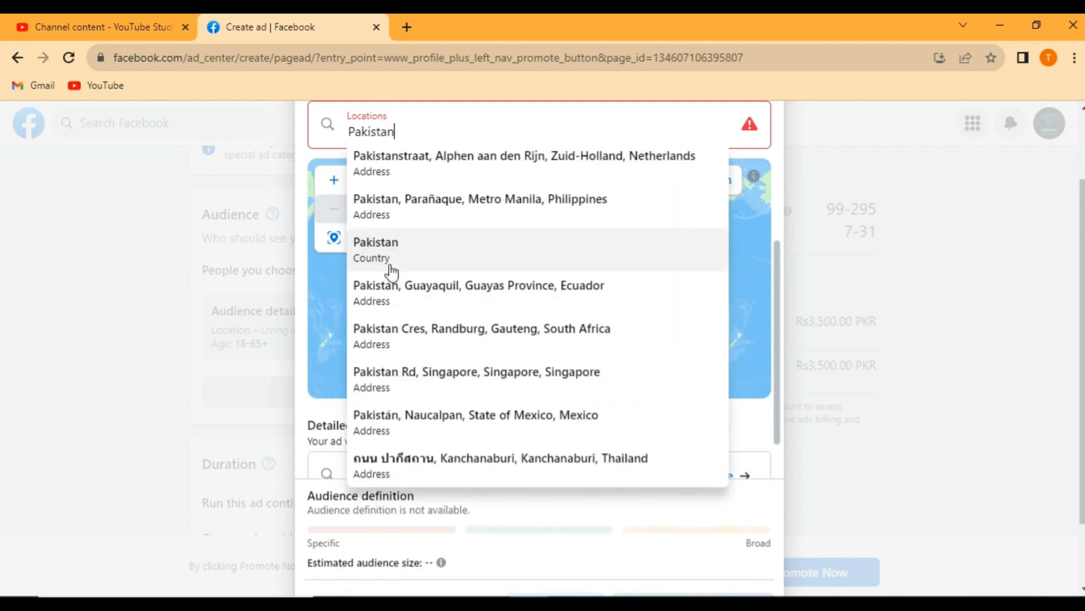
{"action": "left_click", "coordinate": [390, 269]}
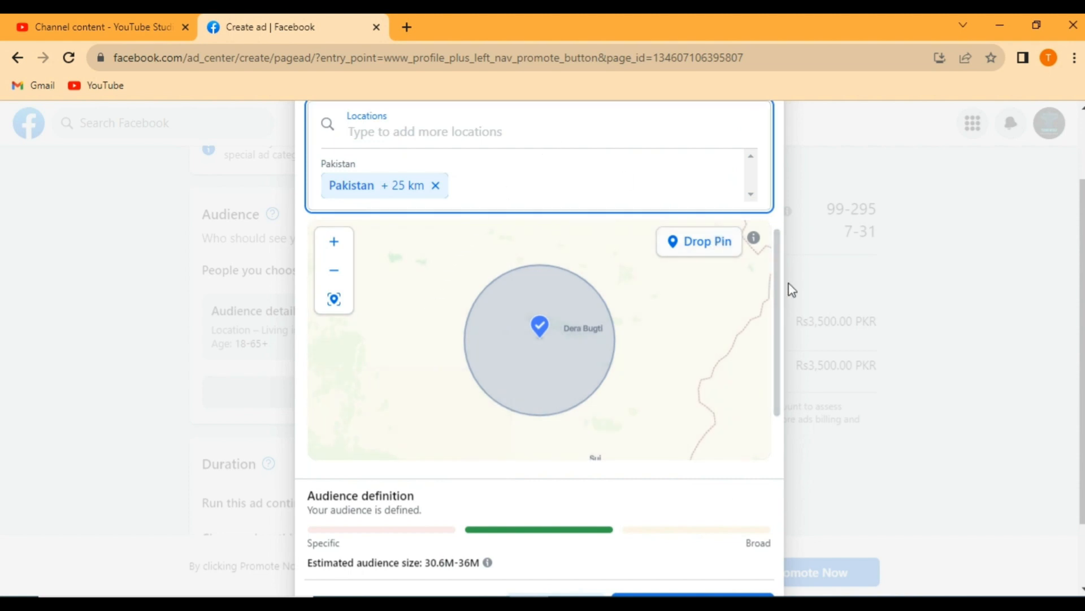
{"action": "left_click_drag", "start_coordinate": [777, 266], "coordinate": [780, 379]}
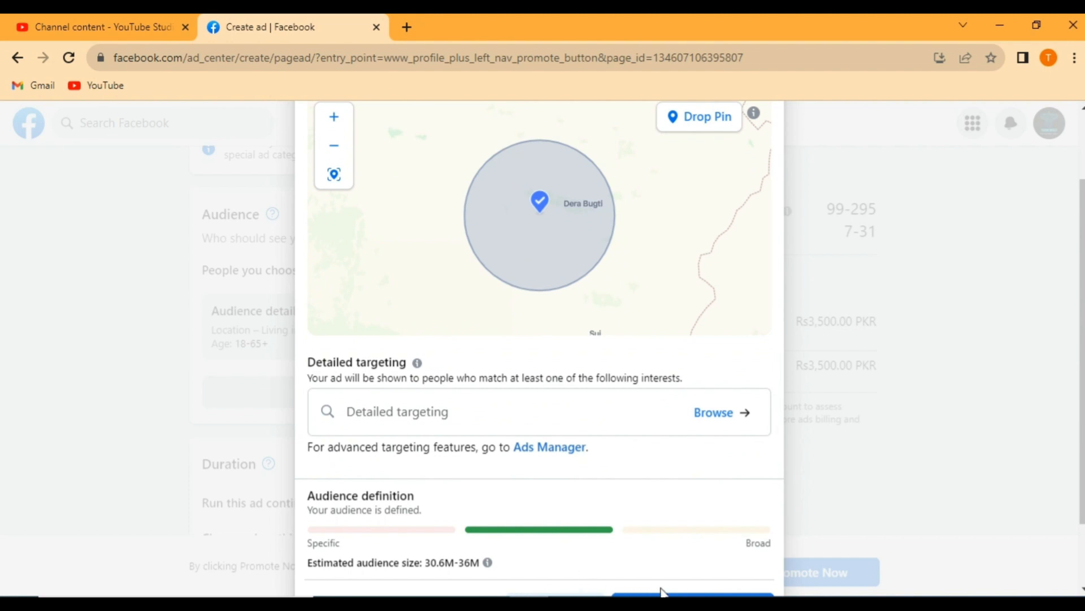
{"action": "left_click", "coordinate": [682, 595]}
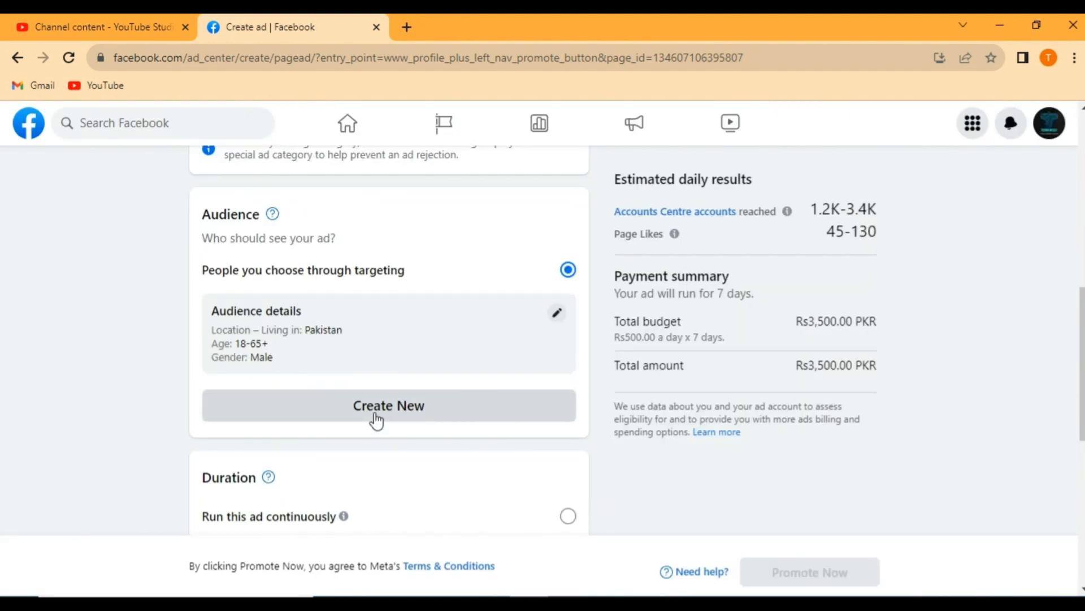
Try the option to run the ad continuously, and return the duration to a chosen end.
{"action": "scroll", "coordinate": [399, 455], "scroll_direction": "down", "scroll_amount": 4}
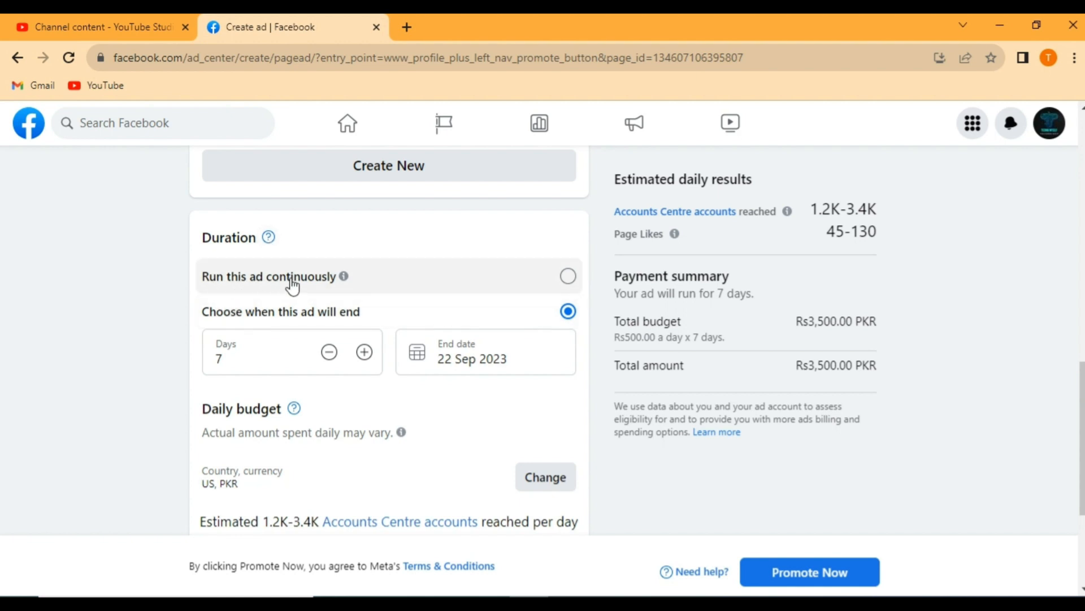
{"action": "left_click", "coordinate": [568, 276]}
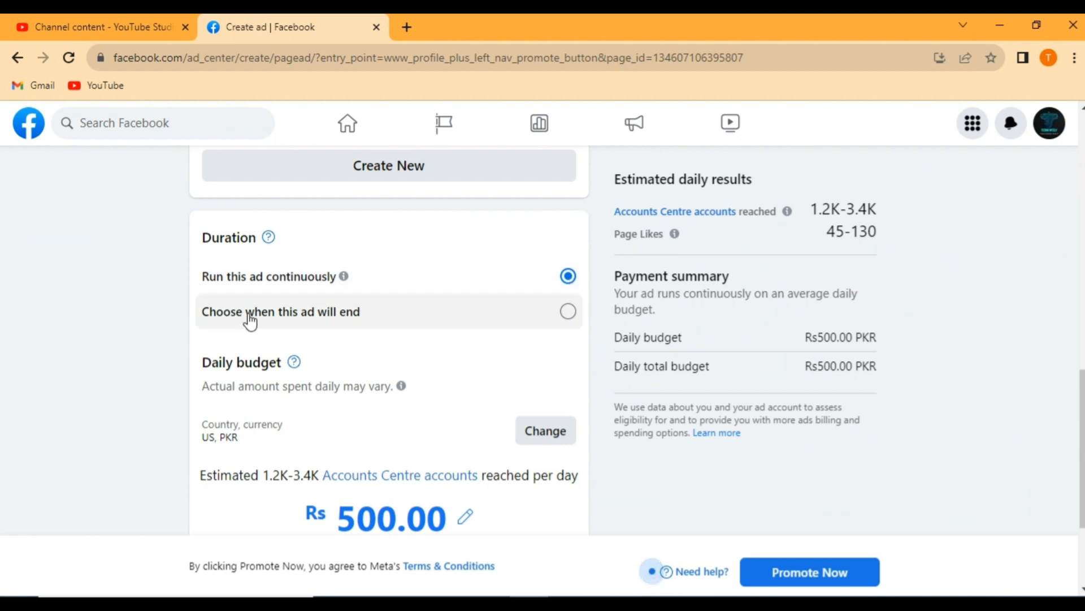
{"action": "left_click", "coordinate": [568, 311]}
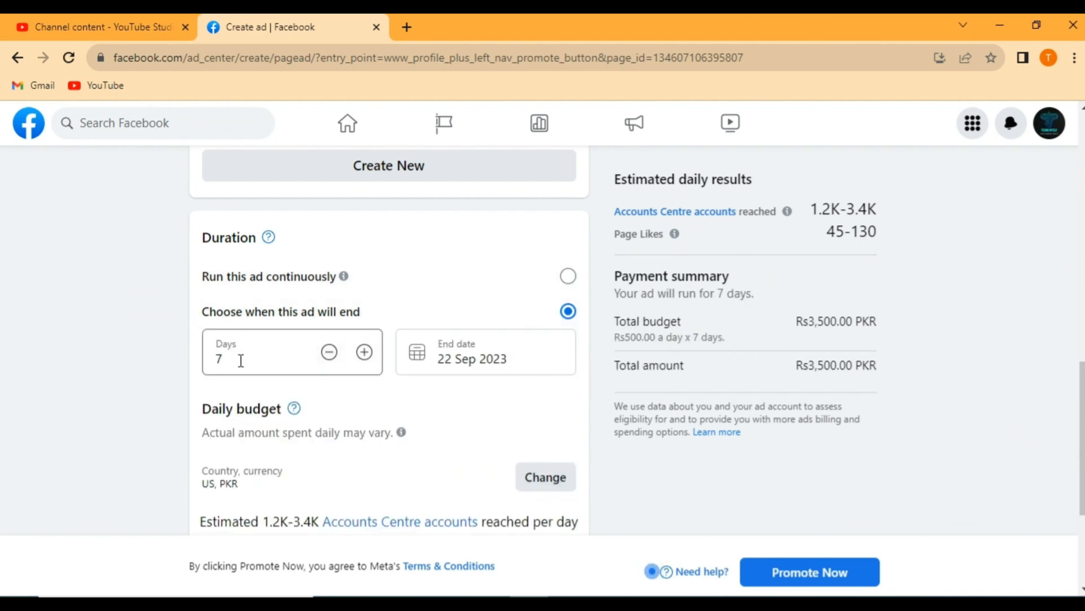
Try an ad duration of 6 days, and return it to 7 days.
{"action": "left_click", "coordinate": [272, 353]}
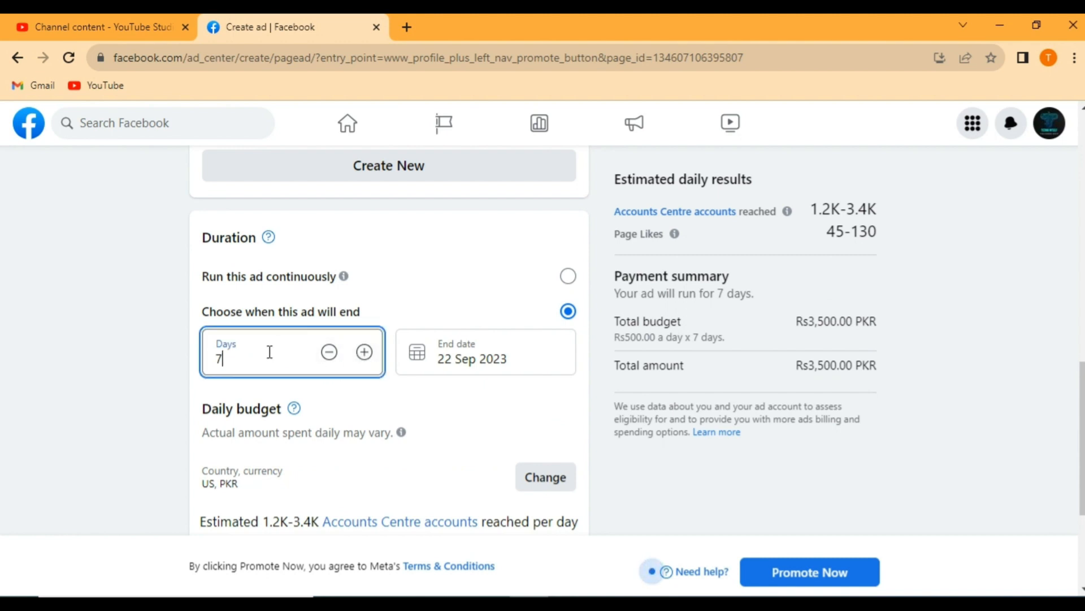
{"action": "left_click", "coordinate": [330, 352]}
{"action": "scroll", "coordinate": [316, 384], "scroll_direction": "up", "scroll_amount": 5}
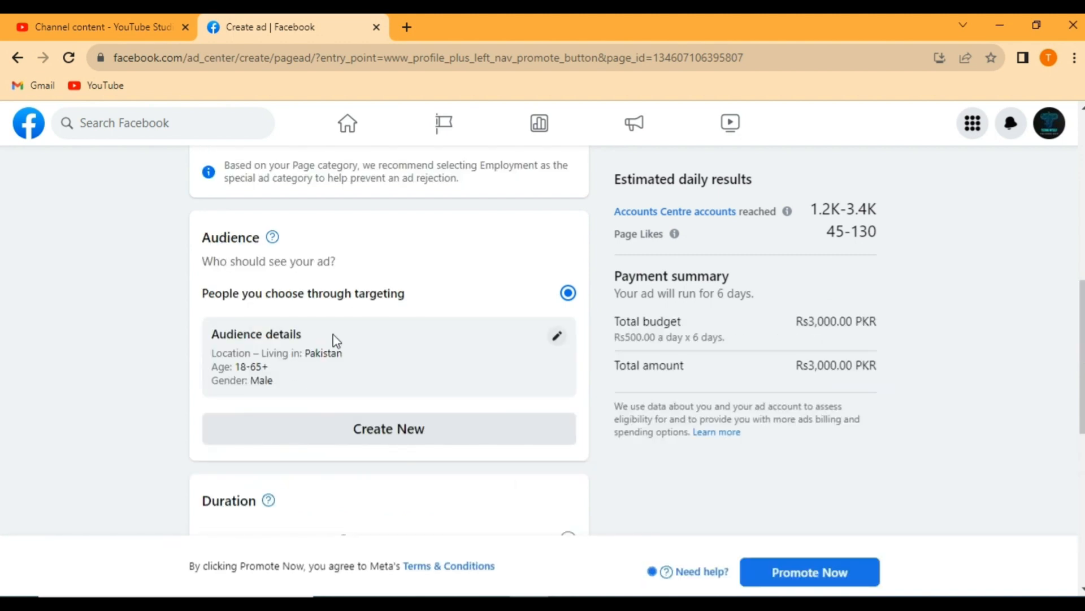
{"action": "scroll", "coordinate": [335, 342], "scroll_direction": "up", "scroll_amount": 3}
{"action": "scroll", "coordinate": [335, 341], "scroll_direction": "down", "scroll_amount": 7}
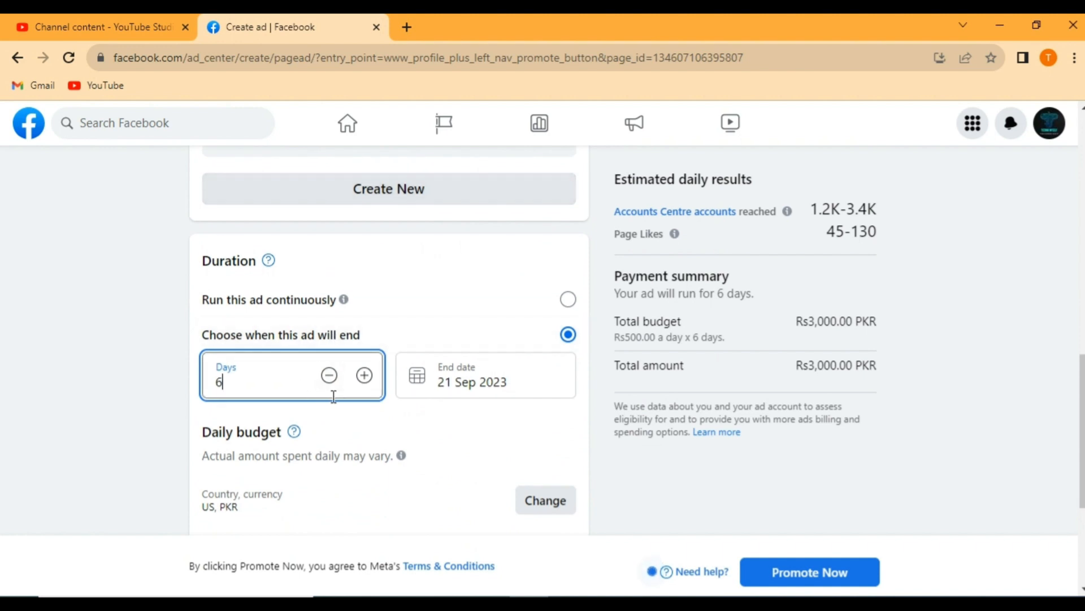
{"action": "left_click", "coordinate": [364, 377]}
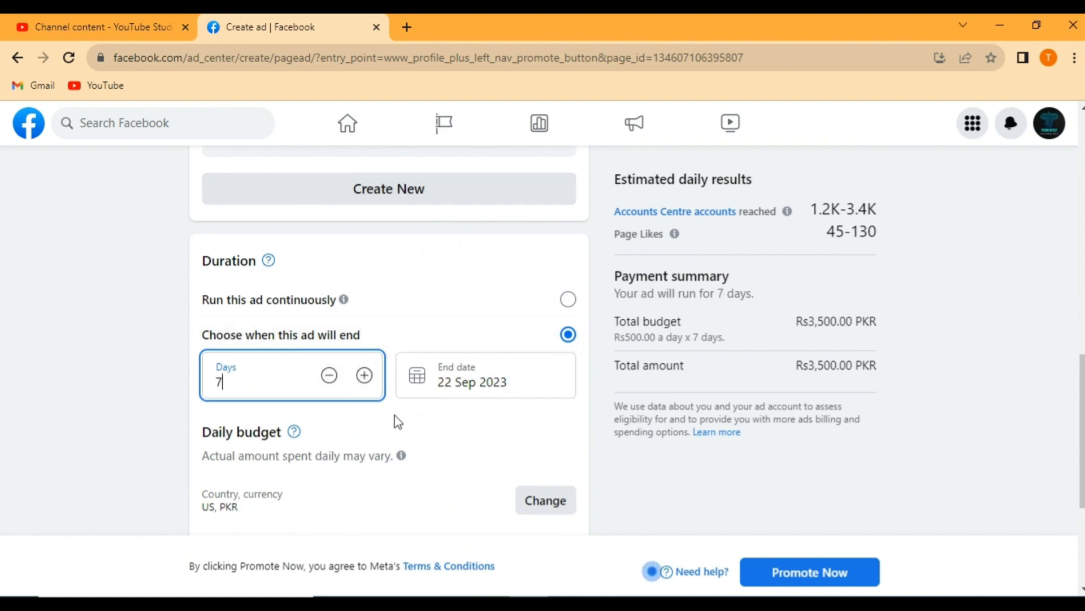
Confirm the ad's country as Pakistan, currency as Pakistani Rupee and time zone as (GMT+05:00) Asia/Karachi.
{"action": "scroll", "coordinate": [400, 418], "scroll_direction": "down", "scroll_amount": 1}
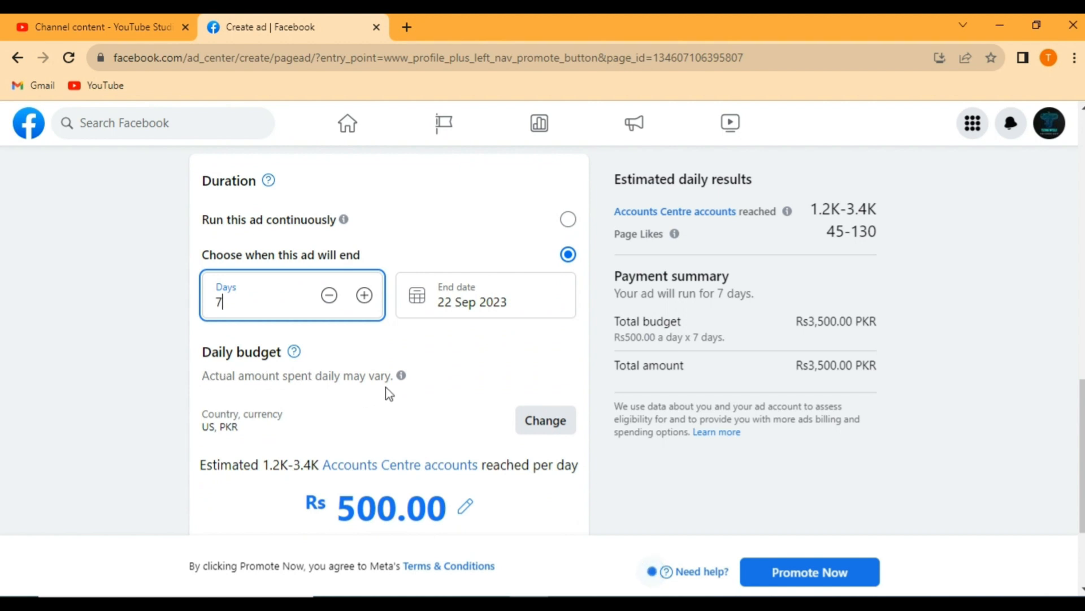
{"action": "left_click", "coordinate": [543, 423]}
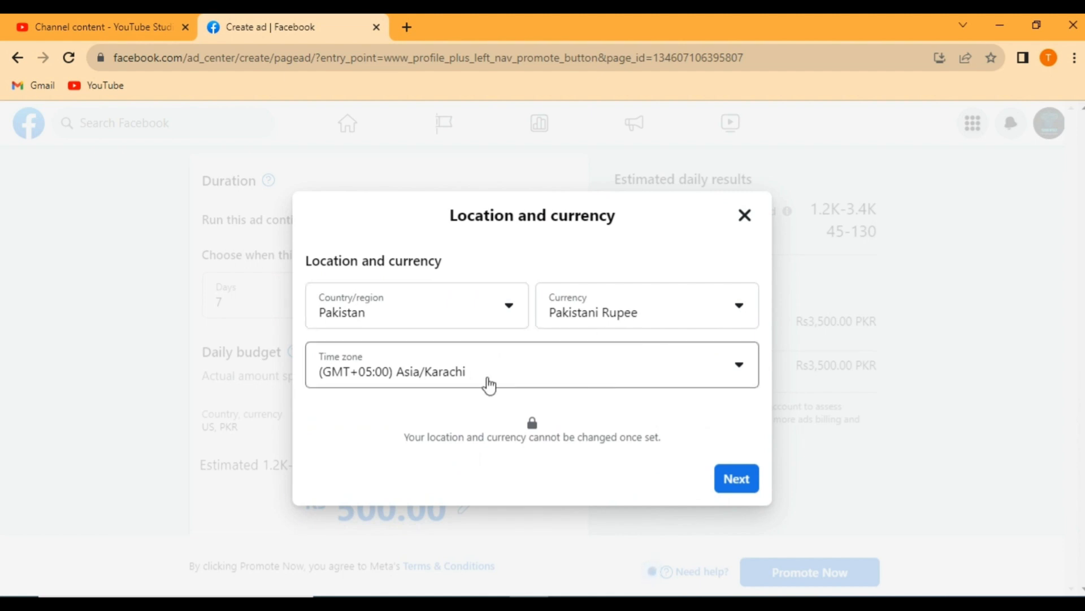
{"action": "left_click", "coordinate": [739, 481]}
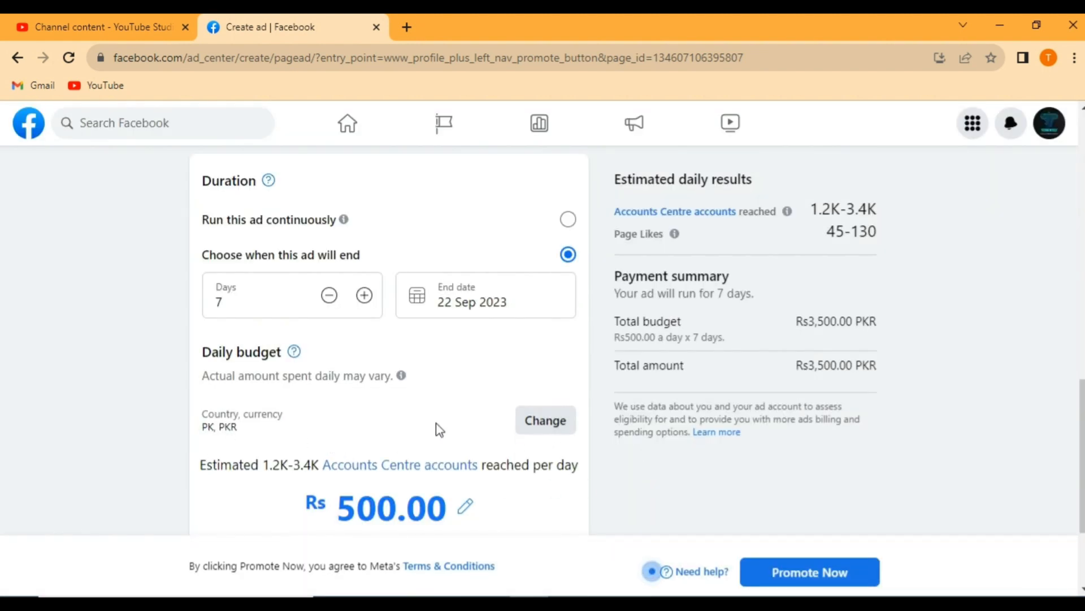
Set the ad's daily budget to Rs350.00 and check the estimated daily reach for that amount.
{"action": "scroll", "coordinate": [430, 441], "scroll_direction": "down", "scroll_amount": 3}
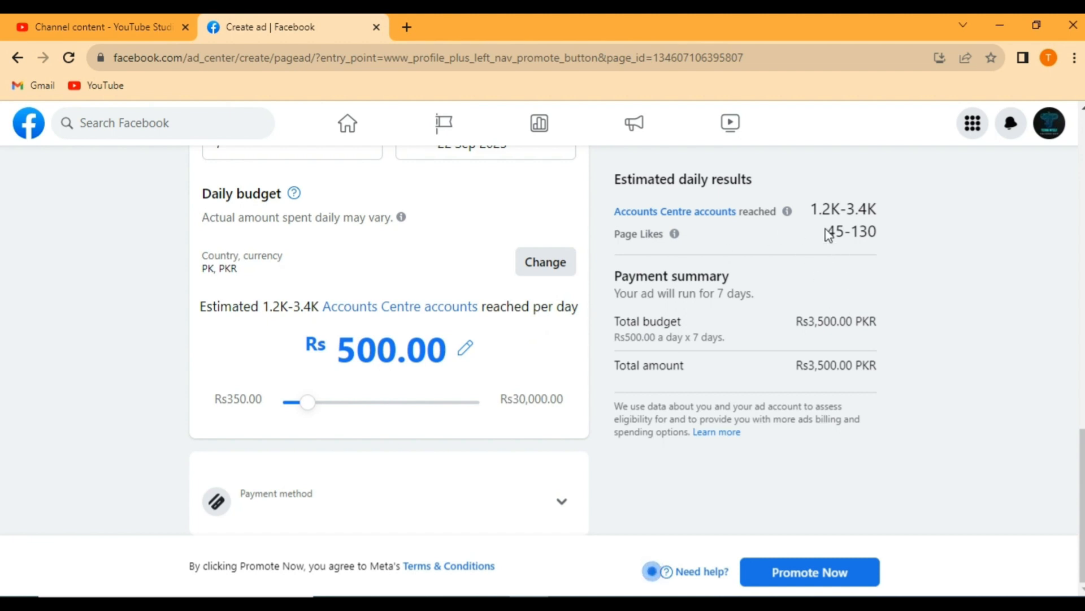
{"action": "left_click_drag", "start_coordinate": [826, 233], "coordinate": [910, 247]}
{"action": "left_click", "coordinate": [890, 247]}
{"action": "left_click", "coordinate": [348, 361]}
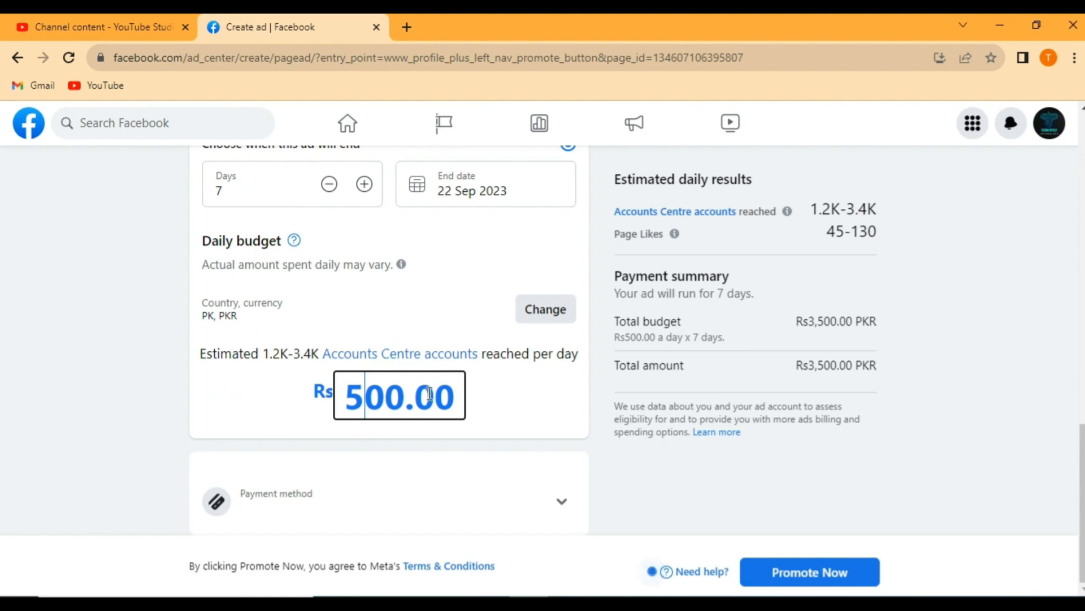
{"action": "key", "text": "BackSpace"}
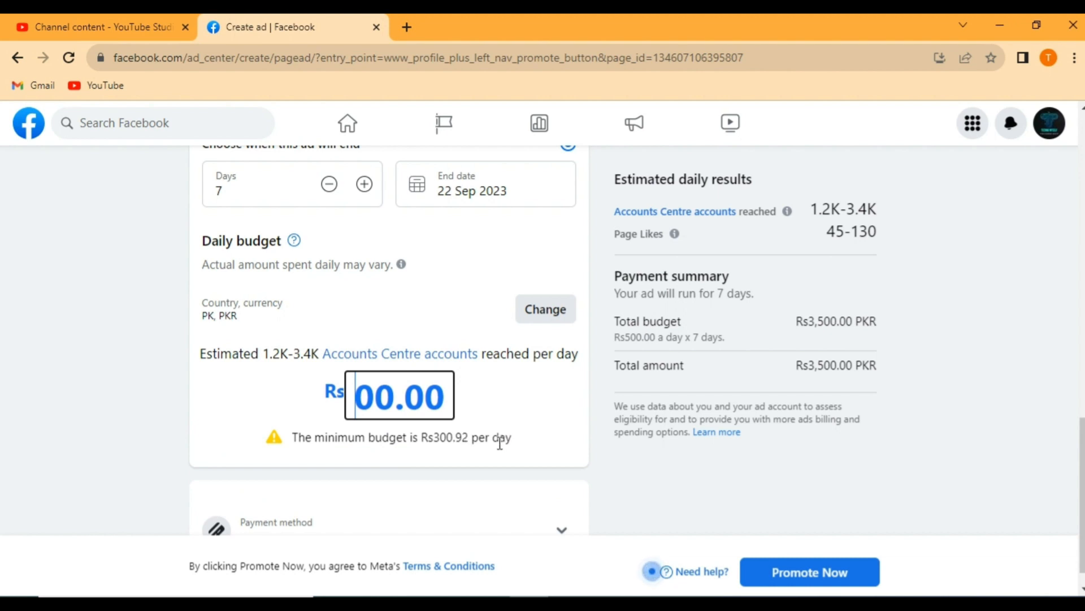
{"action": "left_click", "coordinate": [320, 430]}
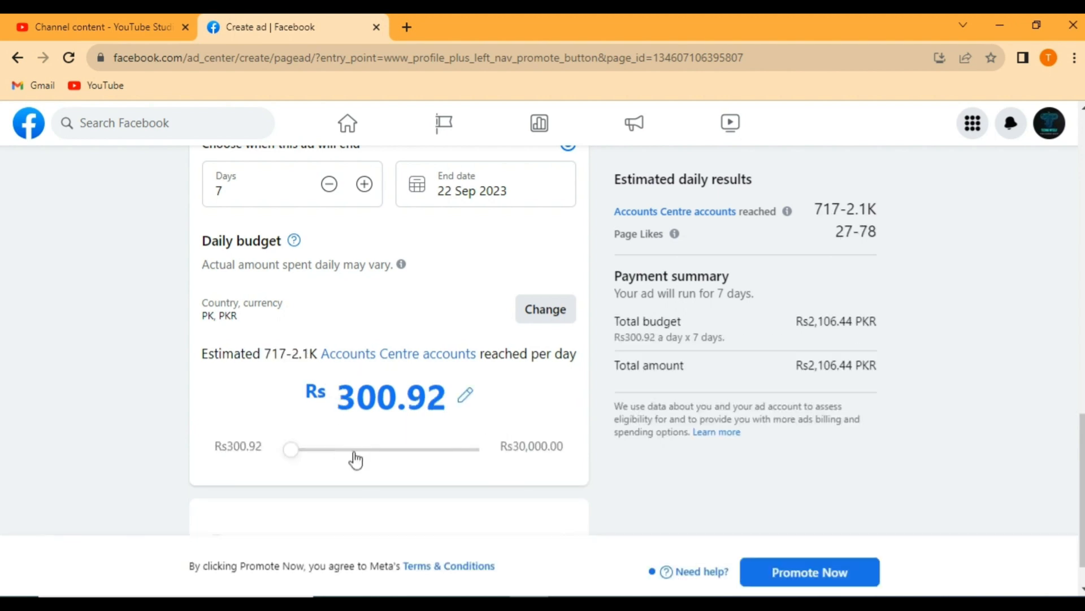
{"action": "left_click", "coordinate": [293, 451]}
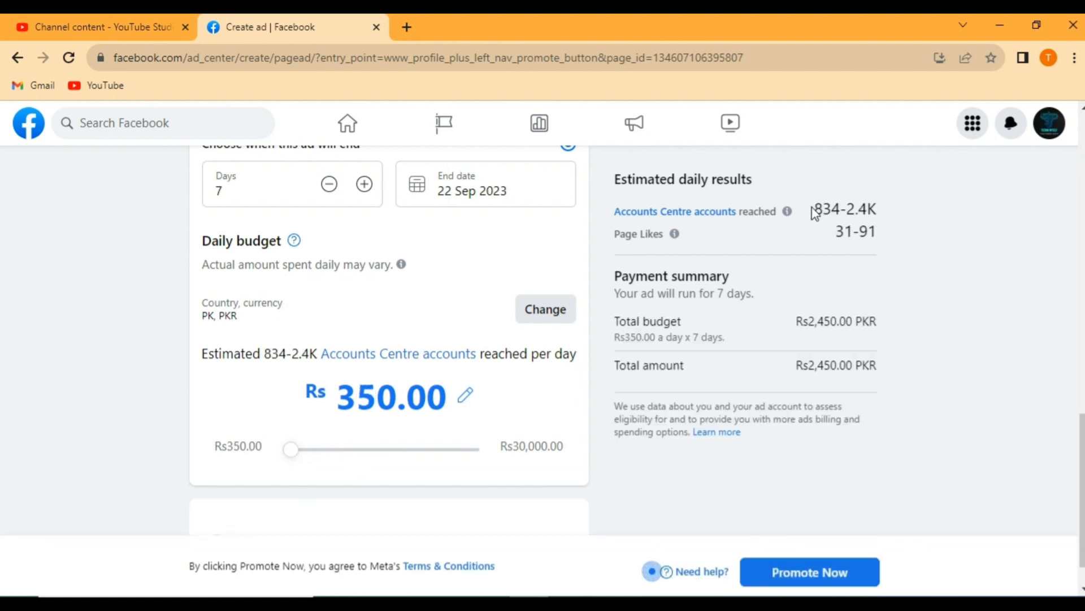
{"action": "left_click_drag", "start_coordinate": [814, 210], "coordinate": [848, 208]}
Promote the ad with a debit or credit card as payment method, try to save the blank card details, and close the form.
{"action": "scroll", "coordinate": [770, 368], "scroll_direction": "down", "scroll_amount": 1}
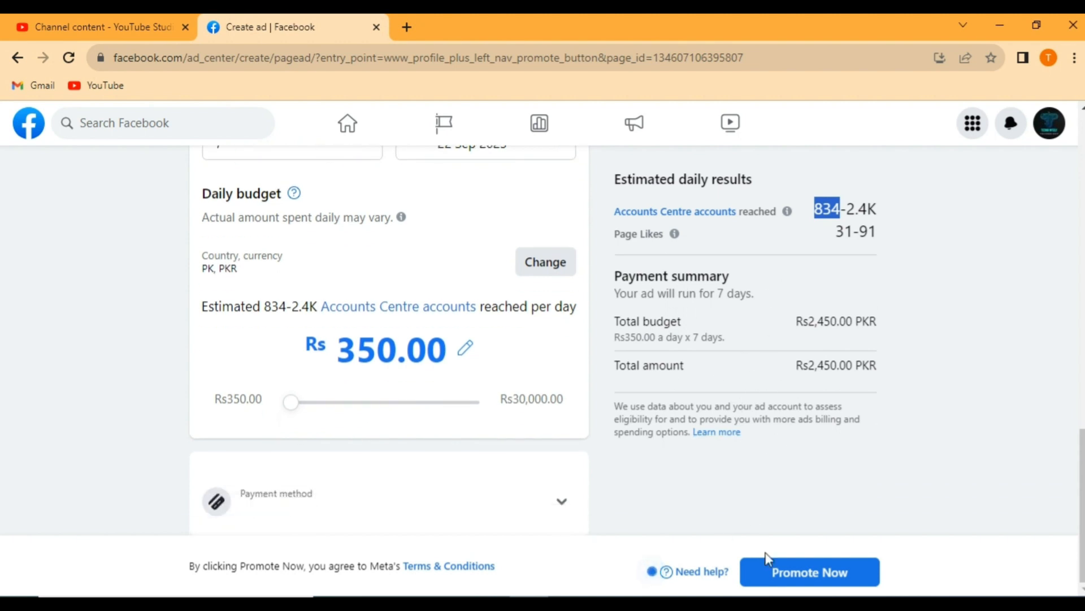
{"action": "left_click", "coordinate": [806, 573]}
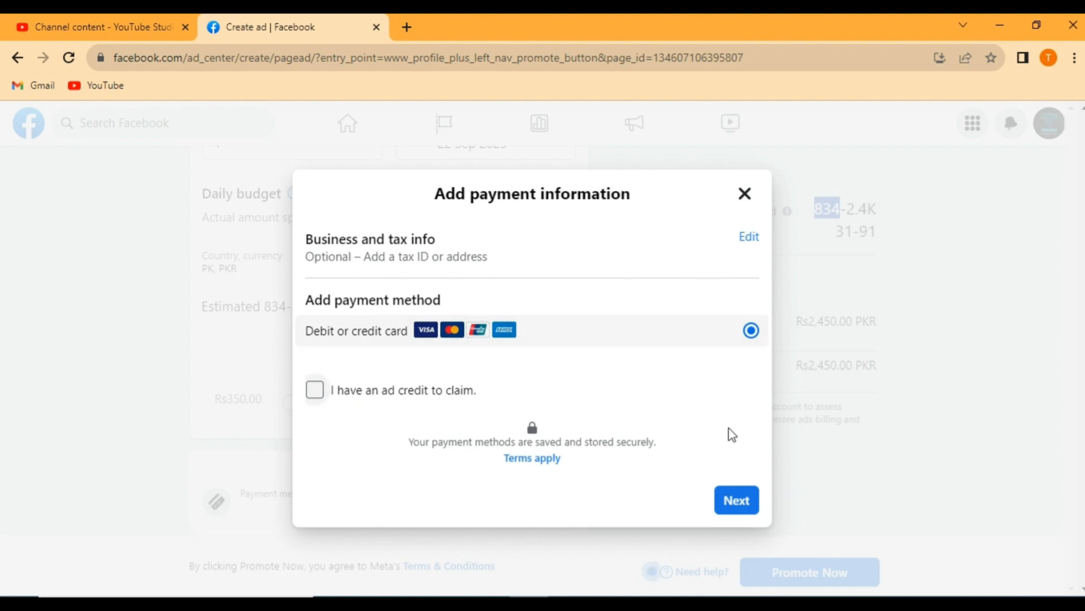
{"action": "left_click", "coordinate": [737, 505]}
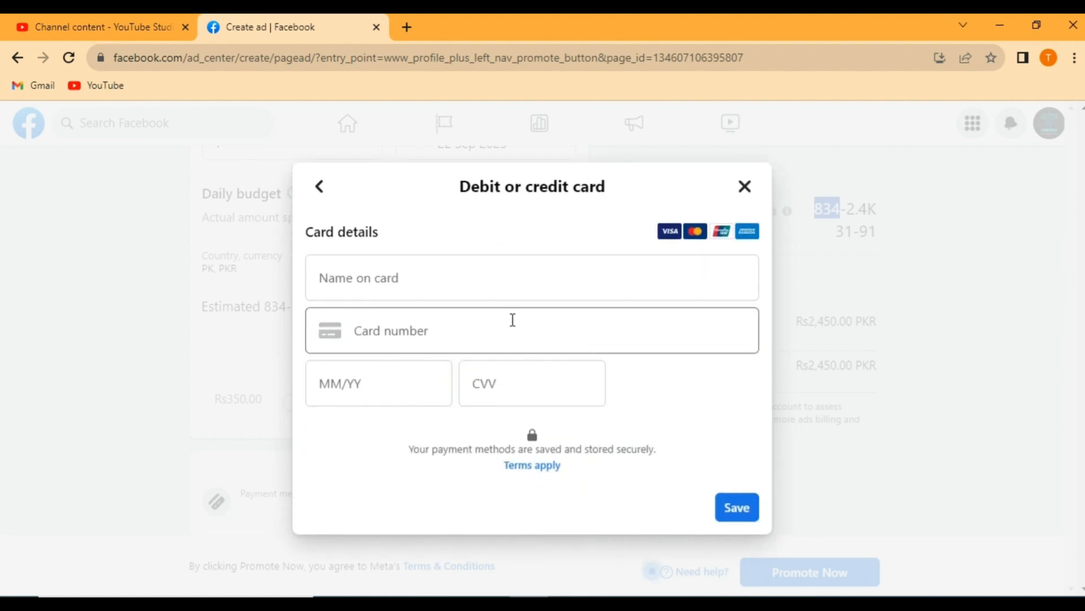
{"action": "left_click", "coordinate": [738, 508]}
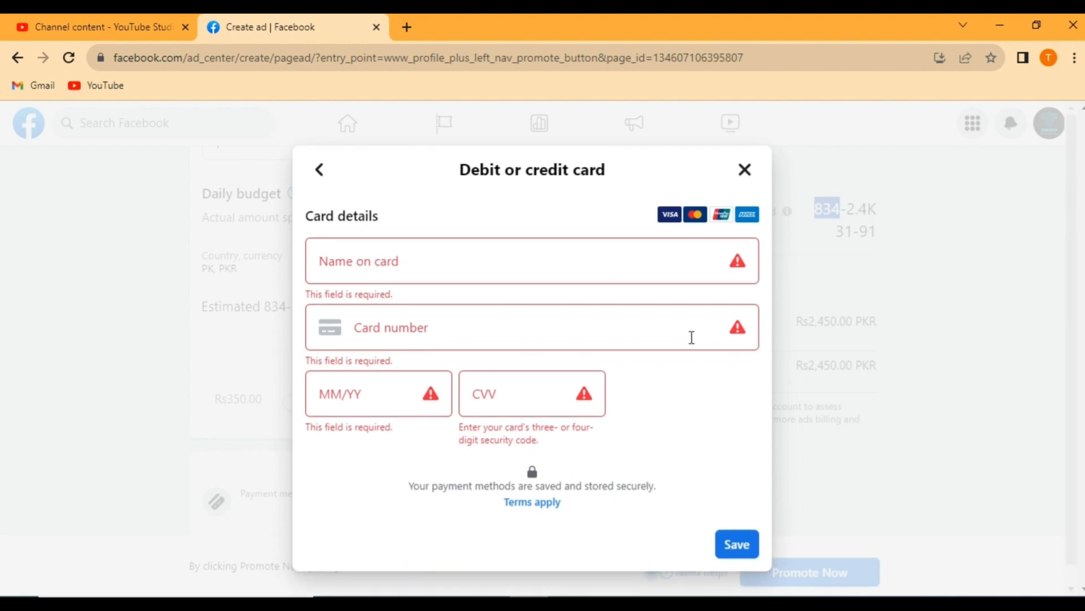
{"action": "left_click", "coordinate": [744, 171]}
{"action": "scroll", "coordinate": [905, 396], "scroll_direction": "up", "scroll_amount": 10}
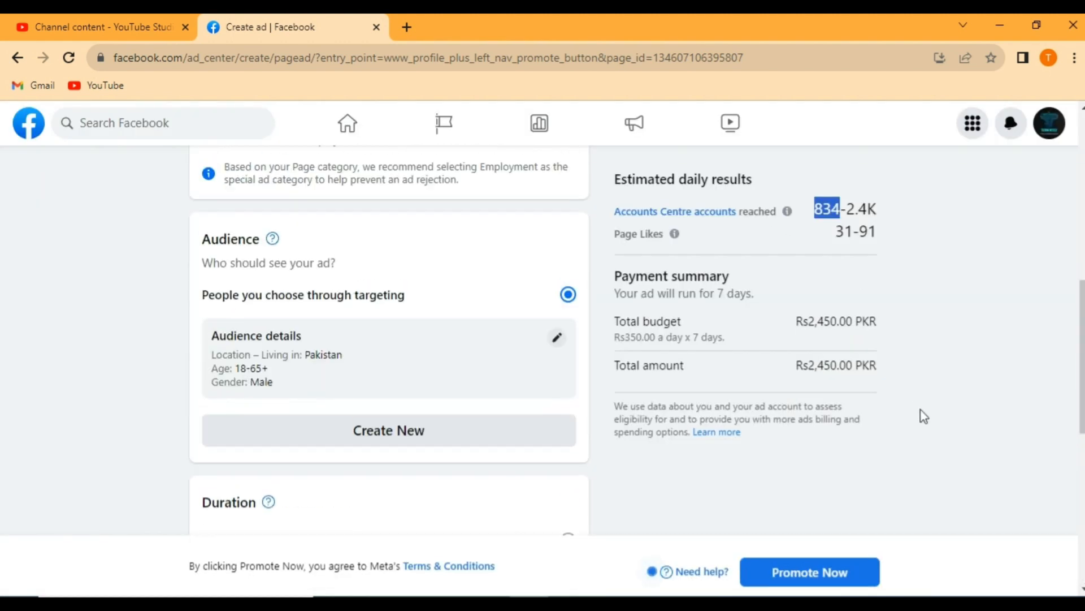
{"action": "scroll", "coordinate": [981, 420], "scroll_direction": "up", "scroll_amount": 3}
{"action": "scroll", "coordinate": [957, 415], "scroll_direction": "down", "scroll_amount": 2}
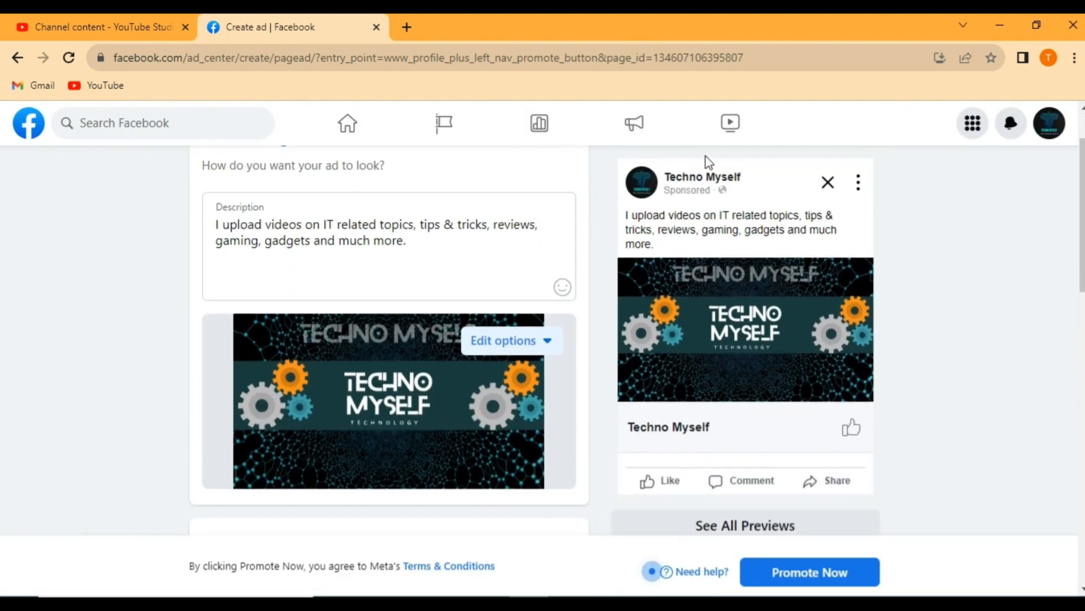